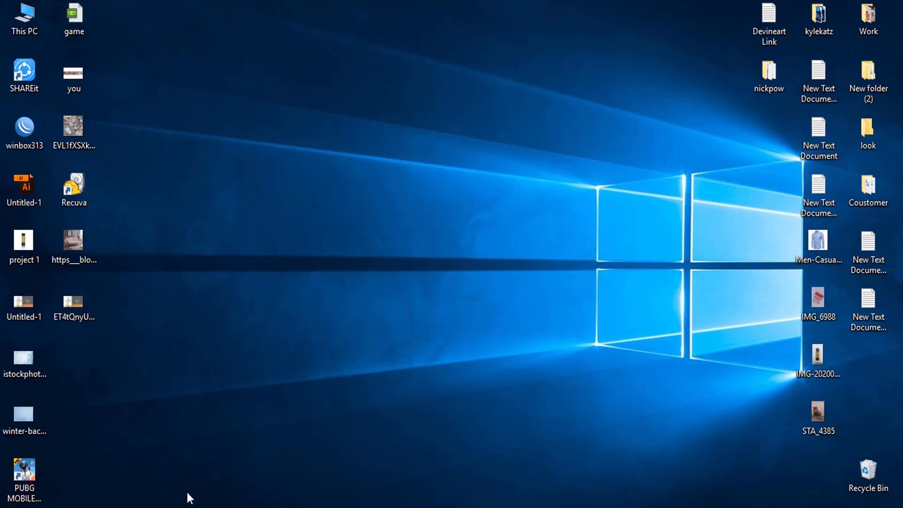
Place the sky-690293_1920 image from the Work folder's subfolder 21 into the Untitled-1 document in Photoshop.
double_click(872, 29)
left_click(396, 275)
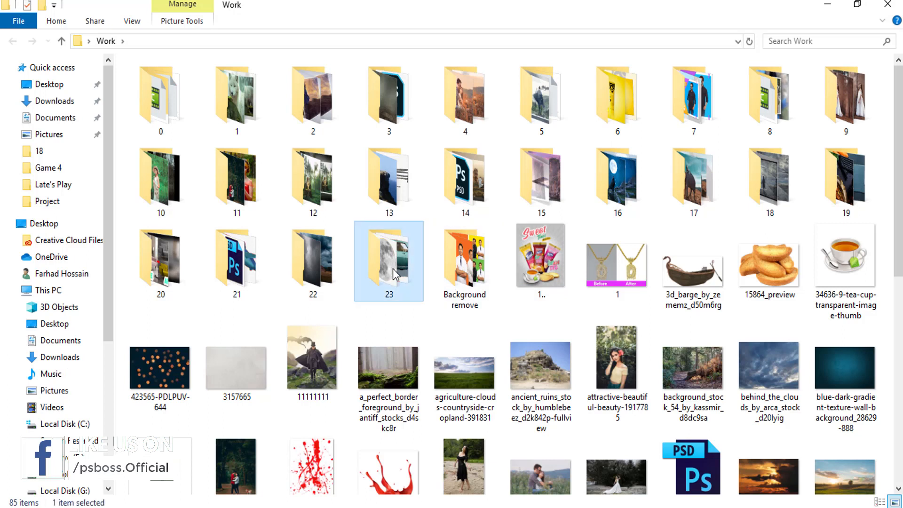
double_click(235, 267)
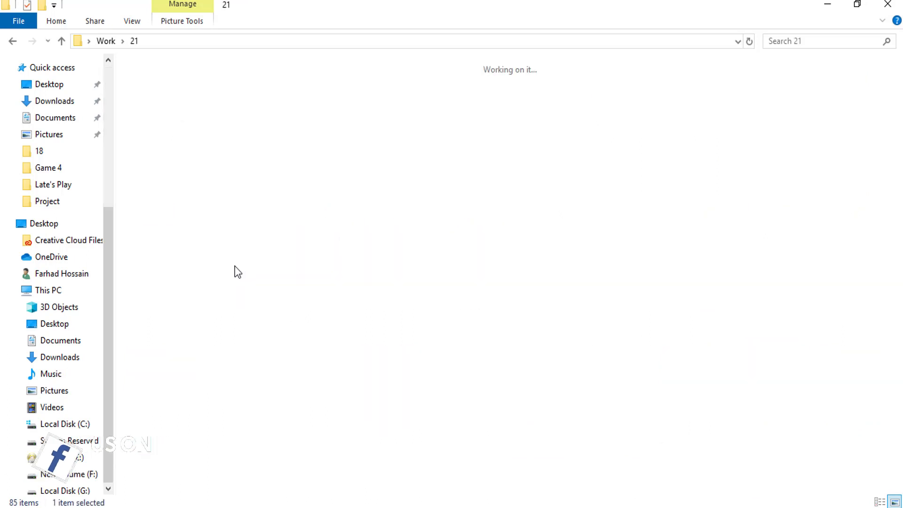
right_click(353, 234)
left_click(402, 284)
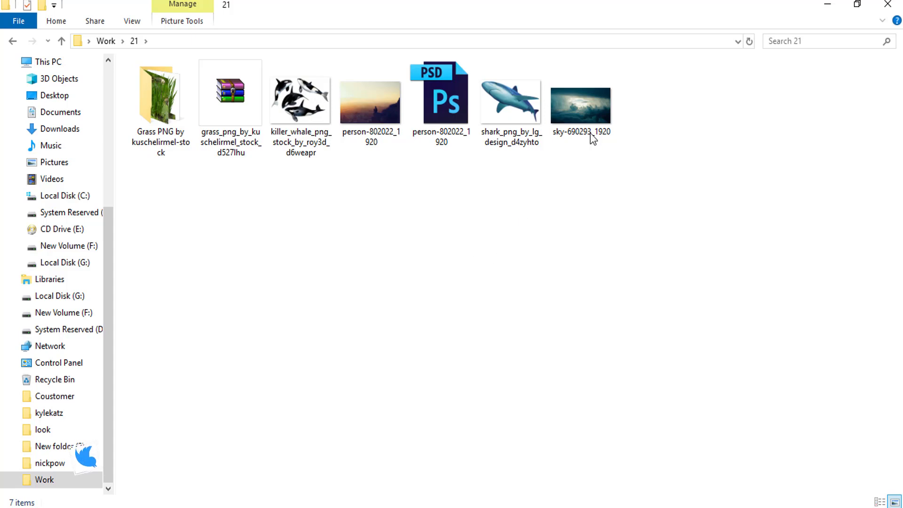
left_click_drag(589, 128, 437, 358)
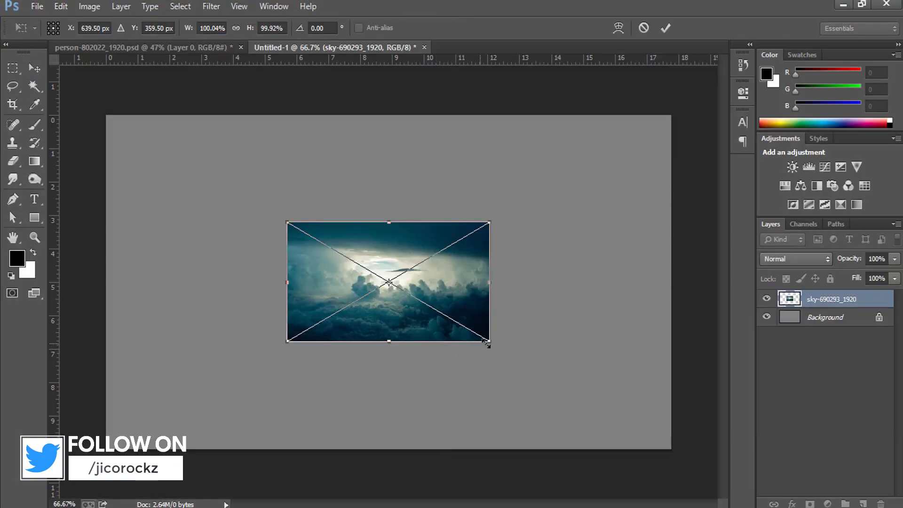
Enlarge the placed sky image to about 309% so it covers the whole canvas, and commit the placement.
left_click_drag(492, 344, 687, 496)
left_click_drag(507, 281, 528, 281)
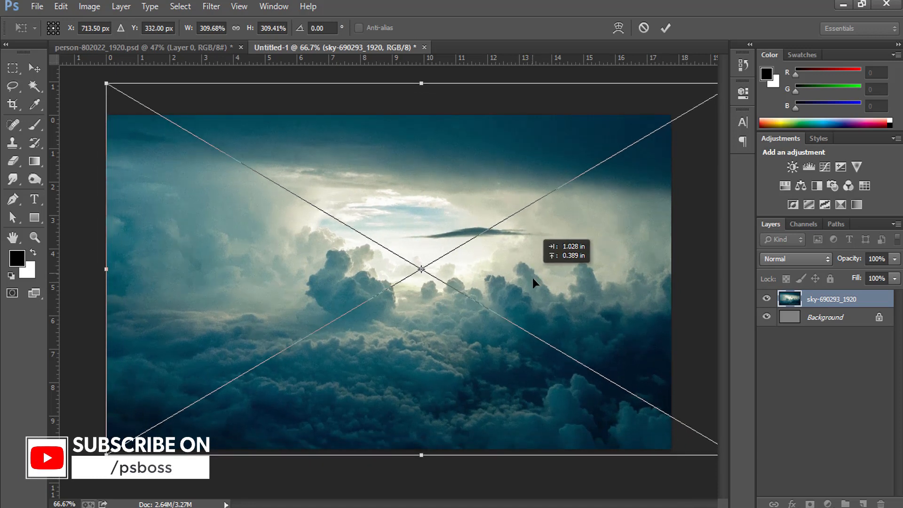
left_click_drag(532, 280, 532, 267)
key("Return")
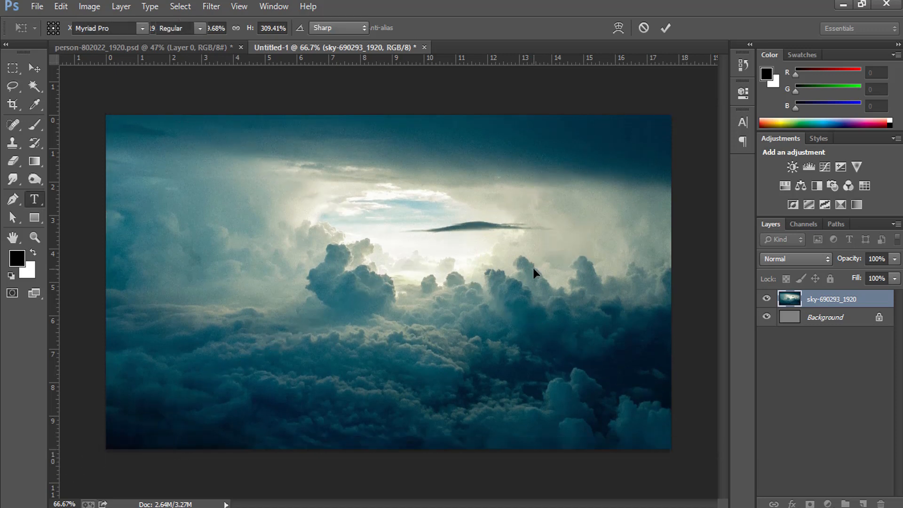
key("ctrl+0")
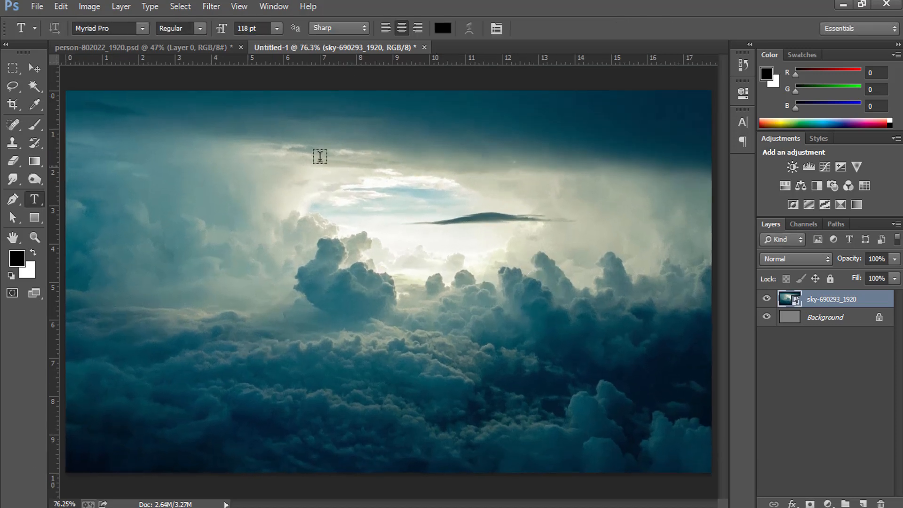
Copy the masked person-and-rock layer from person-802022_1920.psd into the Untitled-1 document above the sky.
left_click(35, 238)
left_click_drag(502, 334, 396, 290)
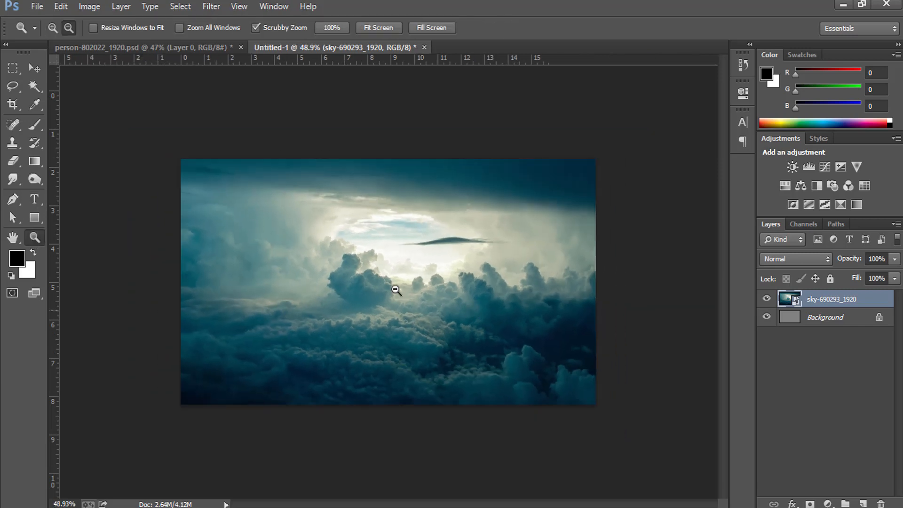
left_click(188, 45)
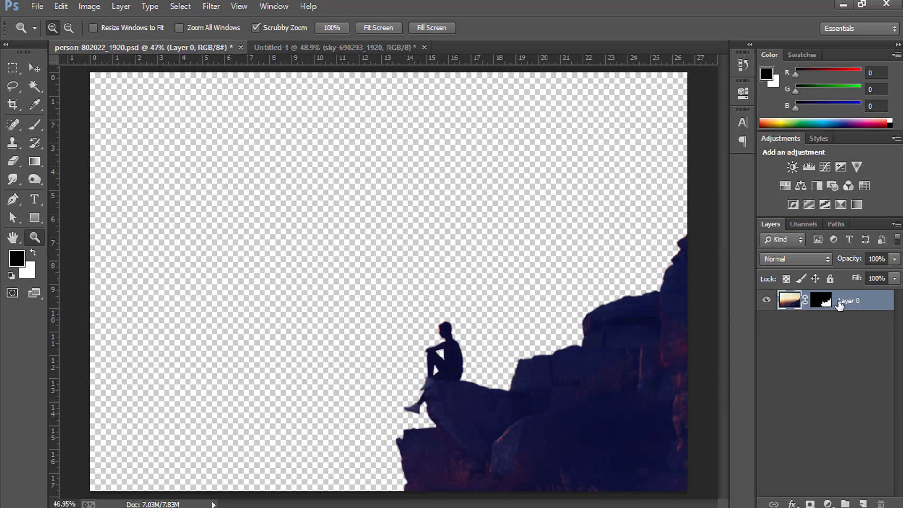
right_click(822, 301)
left_click(821, 303)
right_click(822, 305)
left_click(825, 307)
left_click(34, 68)
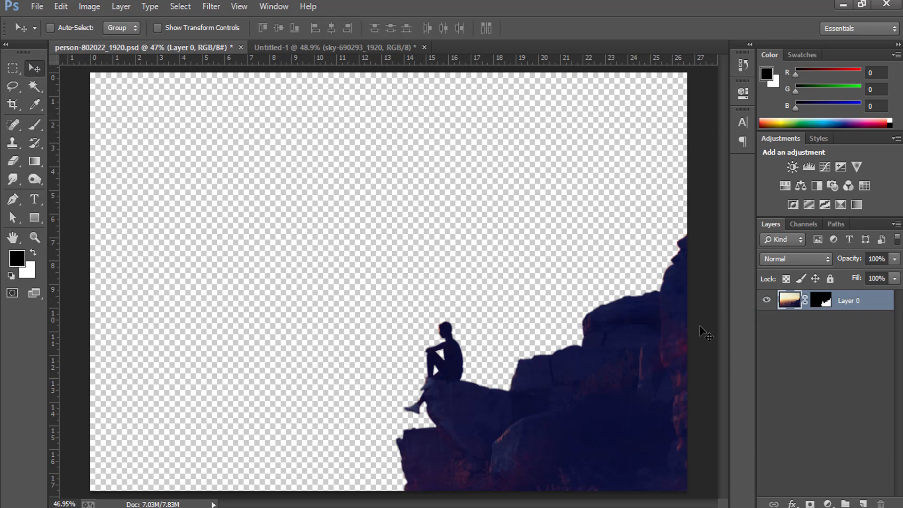
left_click_drag(594, 316, 568, 308)
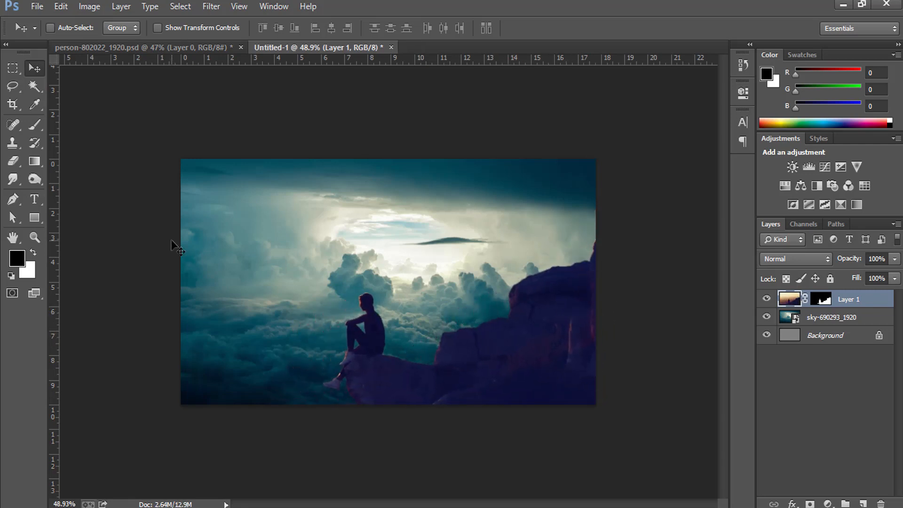
Scale and reposition the person-and-rock layer so the cliff fills the lower right of the canvas, with the figure in front of the bright sky.
key("ctrl+t")
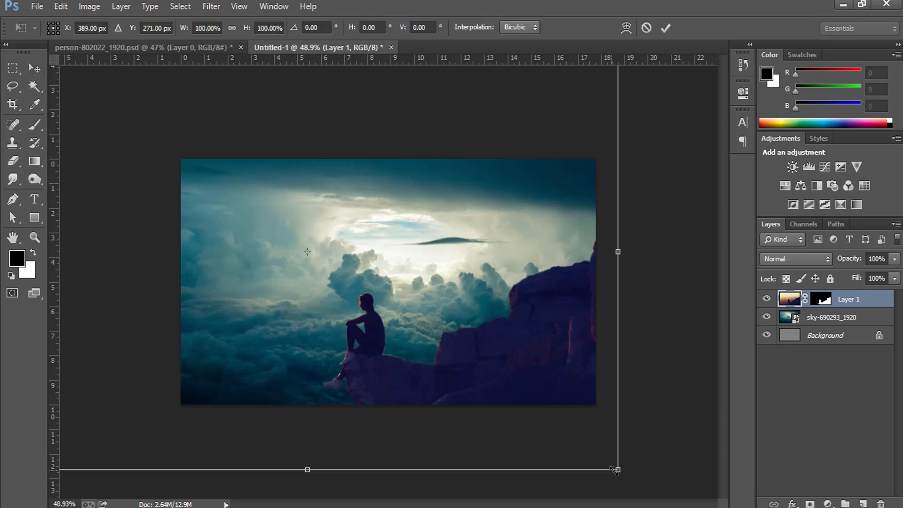
left_click_drag(625, 478, 682, 506)
left_click_drag(546, 333, 574, 279)
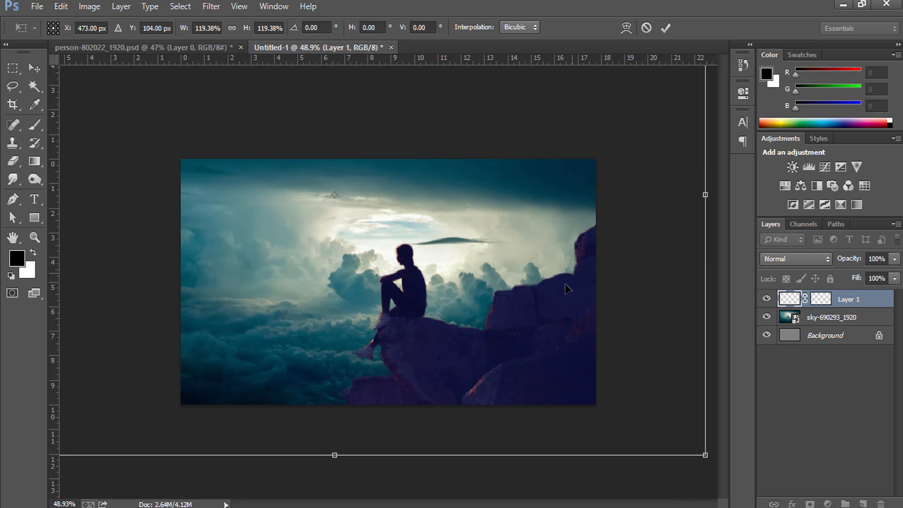
left_click_drag(549, 306, 556, 308)
left_click_drag(714, 454, 631, 395)
left_click_drag(530, 345, 558, 359)
left_click(665, 29)
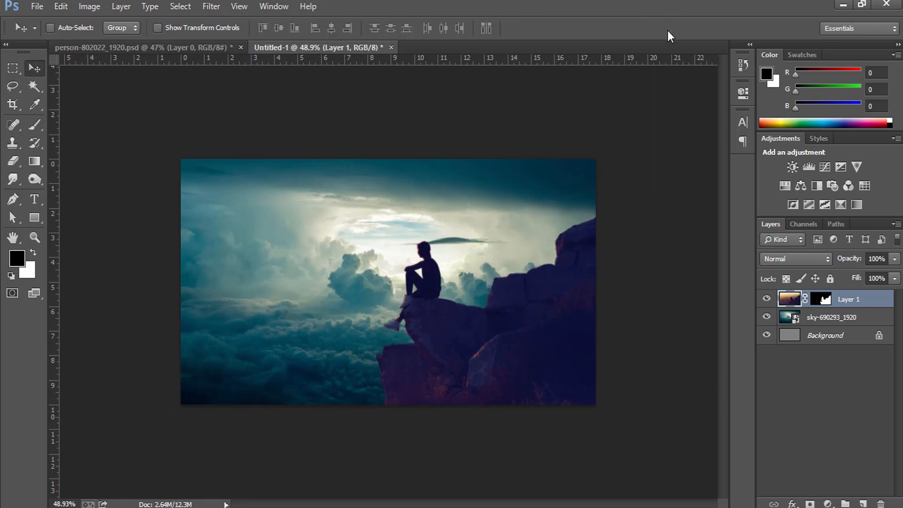
key("ctrl+0")
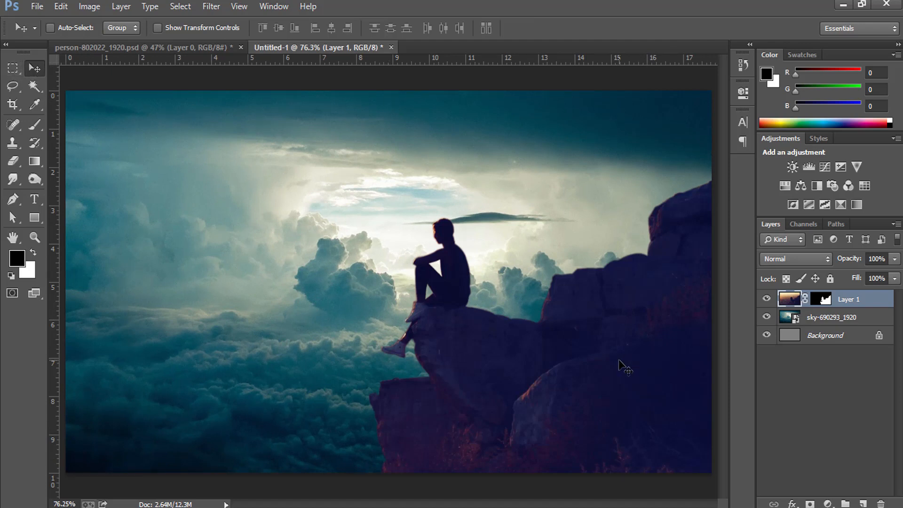
key("shift+Left")
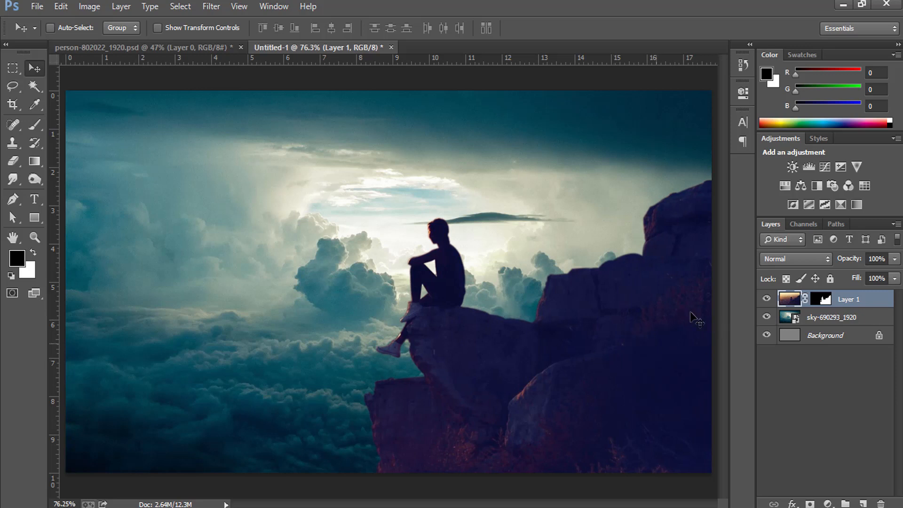
Hide Layer 1 and rasterize the sky-690293_1920 layer.
left_click(767, 299)
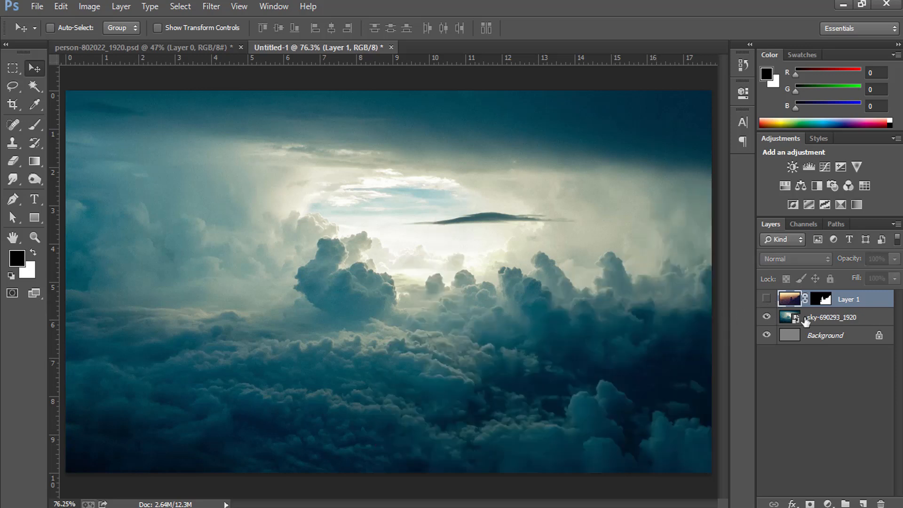
left_click(833, 320)
right_click(878, 320)
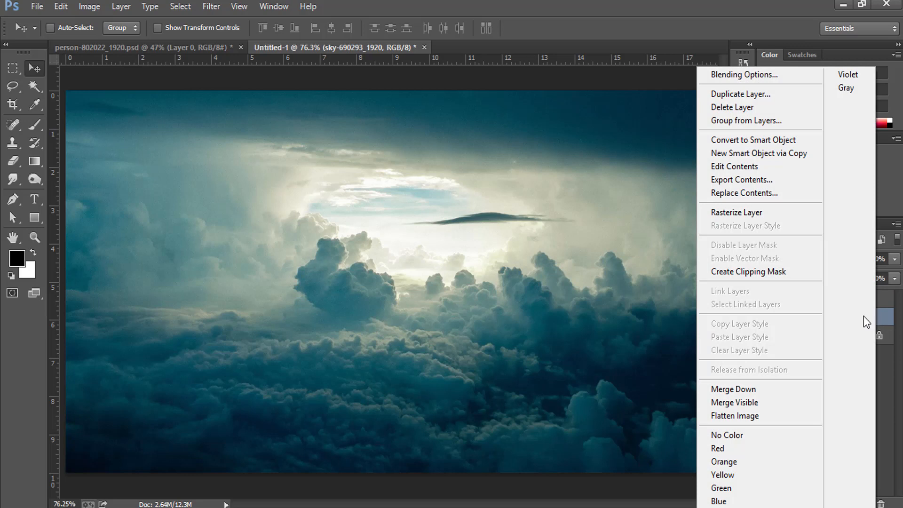
left_click(739, 210)
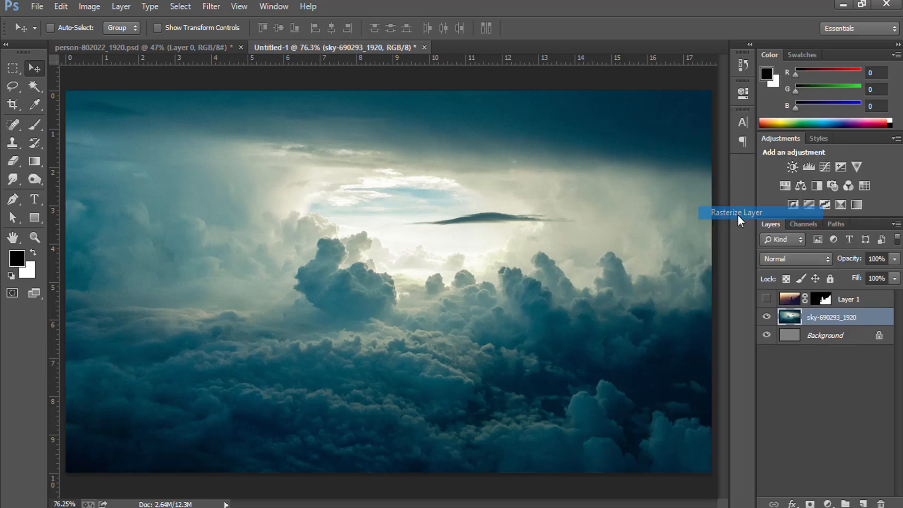
Remove the dark cloud streak from the bright sky opening with the content-aware Spot Healing Brush, and show Layer 1 again.
left_click(34, 237)
left_click_drag(453, 230, 497, 255)
left_click_drag(402, 222, 344, 232)
left_click(13, 124)
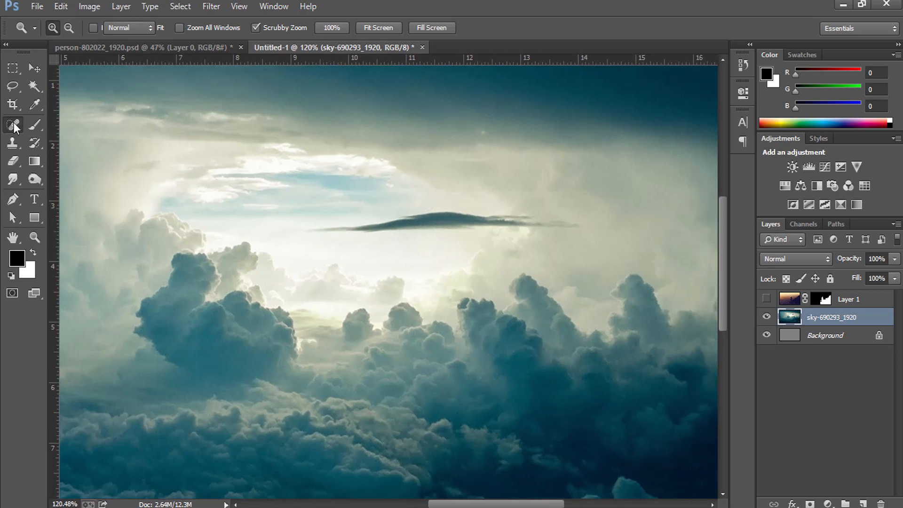
left_click(60, 125)
mouse_move(319, 234)
left_mouse_down()
mouse_move(440, 220)
mouse_move(573, 228)
left_mouse_up()
left_click_drag(505, 225, 482, 224)
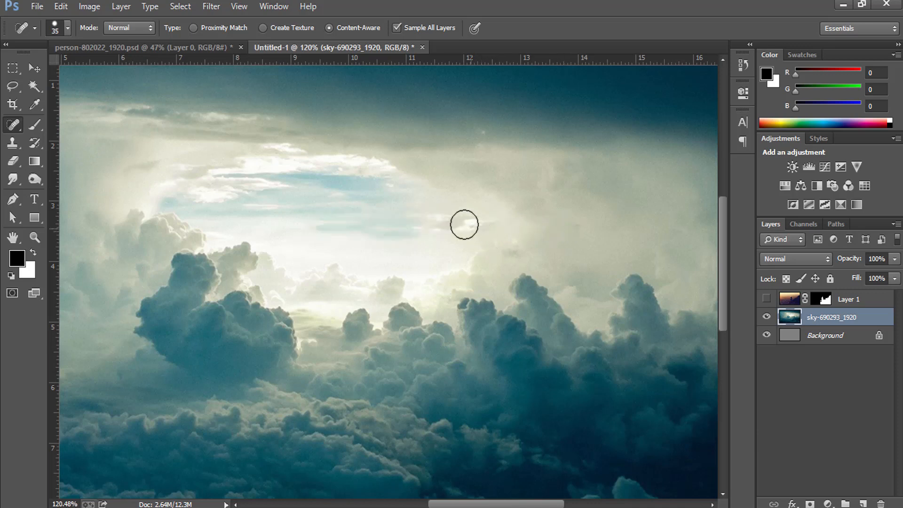
left_click(483, 223)
key("ctrl+0")
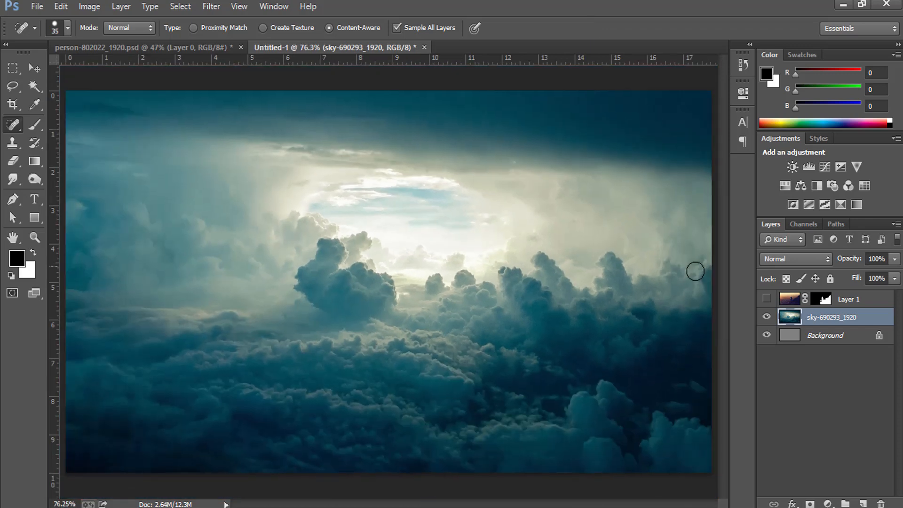
left_click(766, 300)
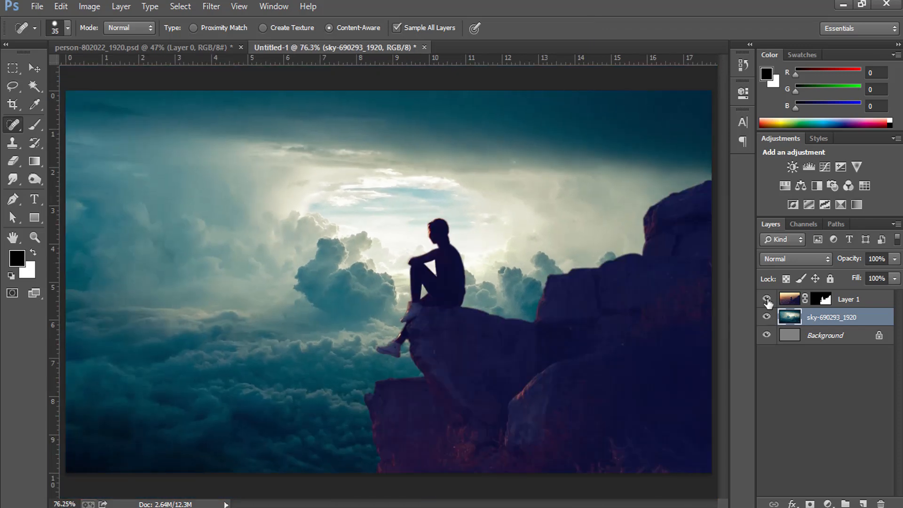
Open Layer 1's image in the Camera Raw Filter and set the HSL saturation to -98 for Purples and -73 for Magentas.
left_click(788, 304)
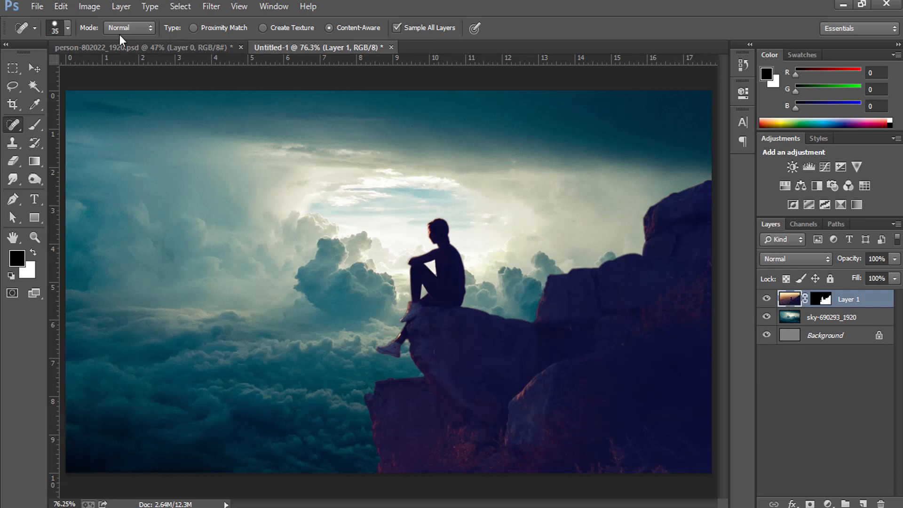
left_click(89, 7)
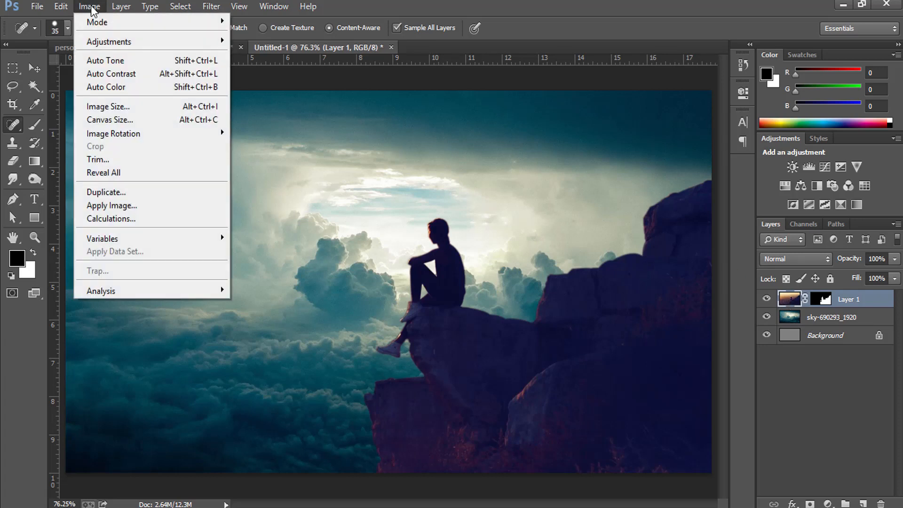
mouse_move(211, 7)
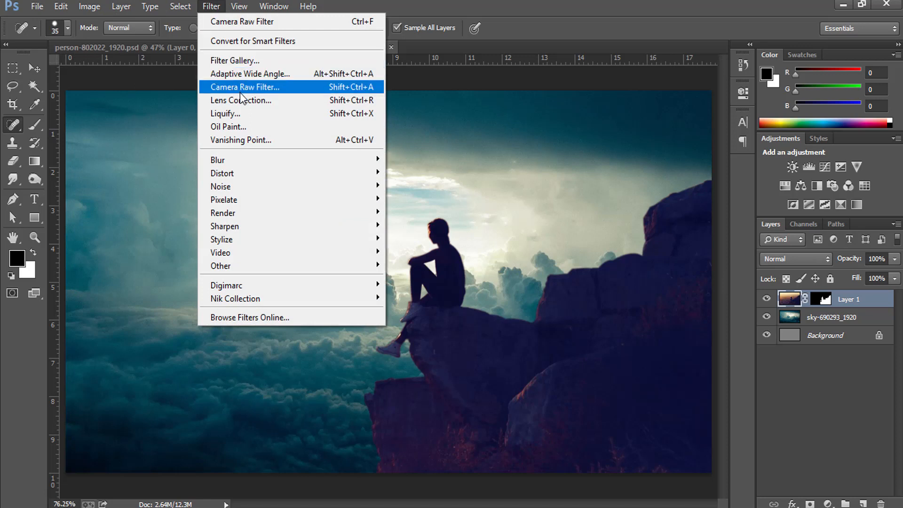
left_click(240, 87)
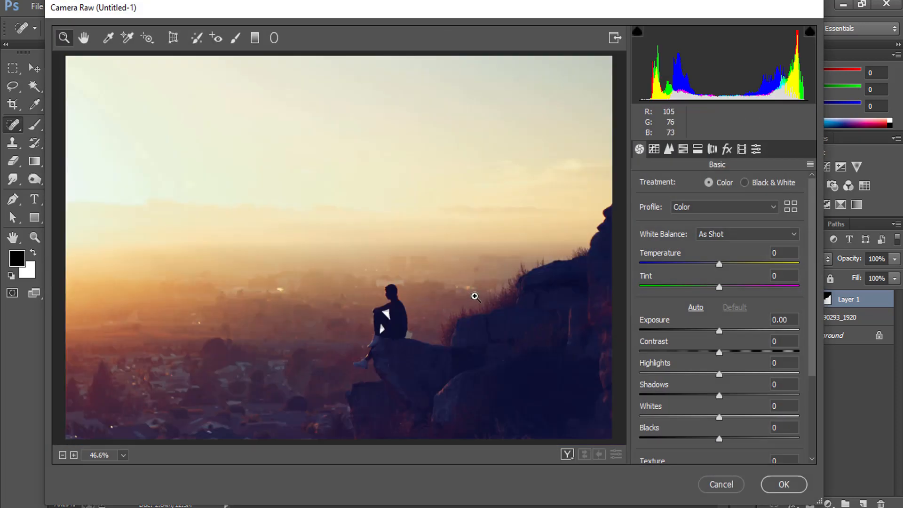
left_click(420, 340)
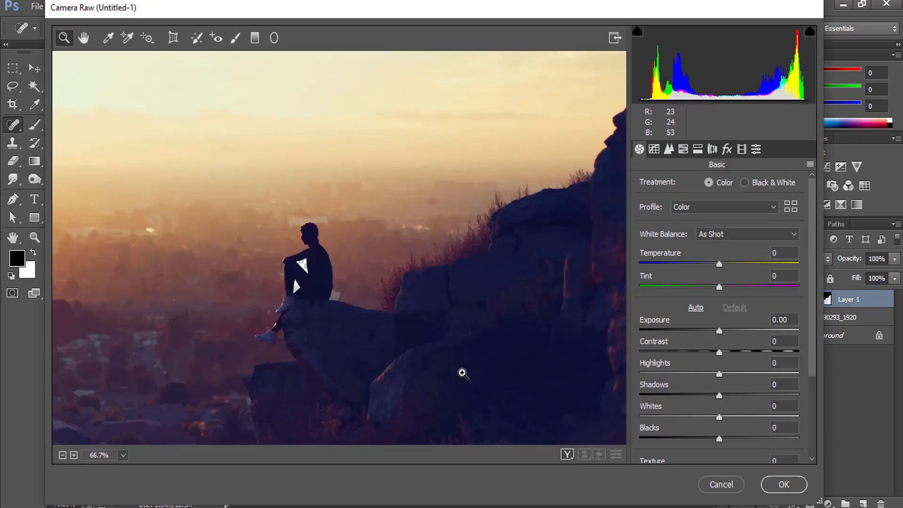
left_click(697, 149)
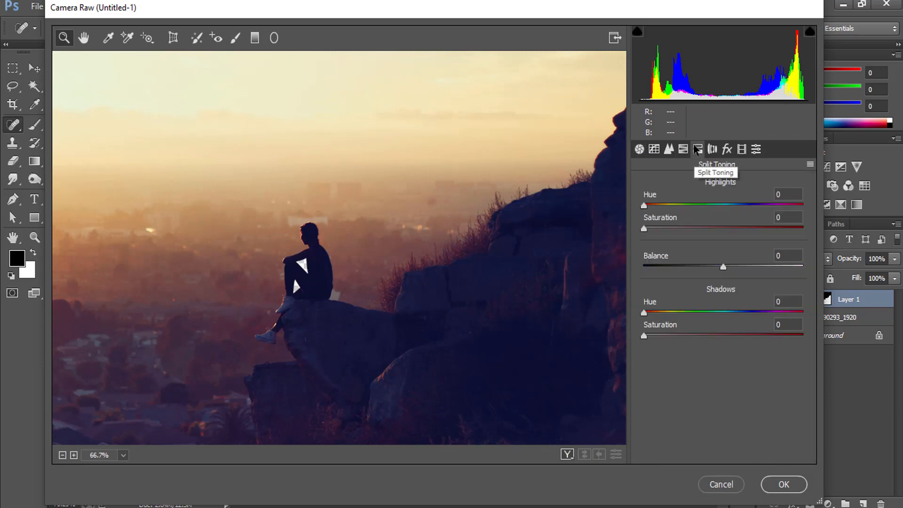
left_click(683, 149)
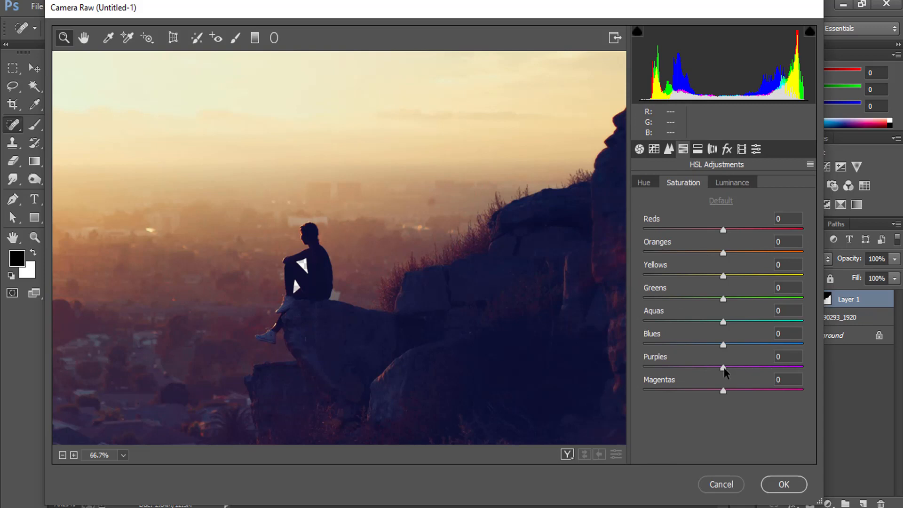
left_click_drag(715, 372, 645, 368)
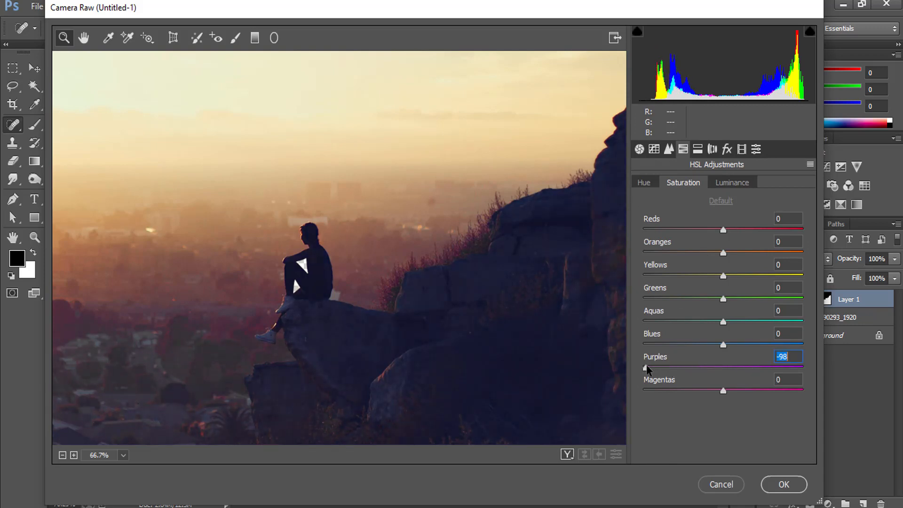
left_click_drag(723, 393, 665, 389)
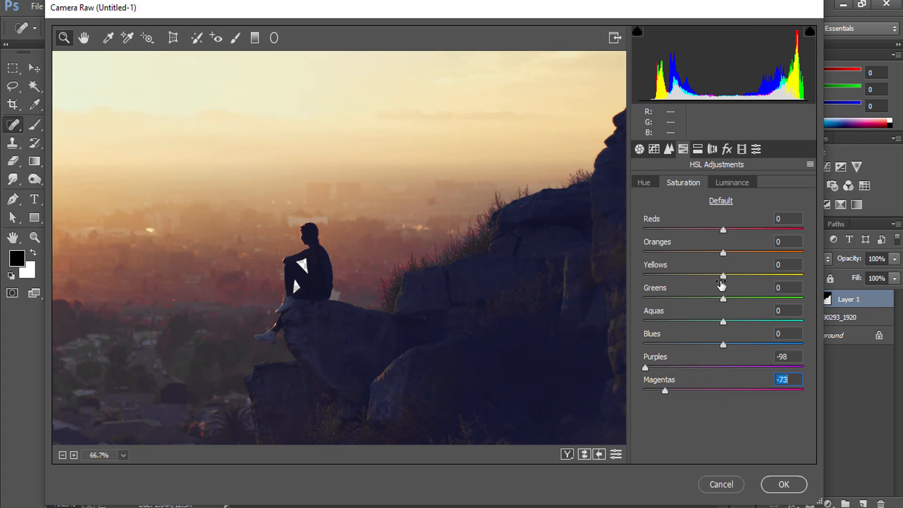
Set the Yellows saturation to -100 and Oranges to -82, and apply the Camera Raw Filter to Layer 1.
left_click_drag(723, 276, 646, 275)
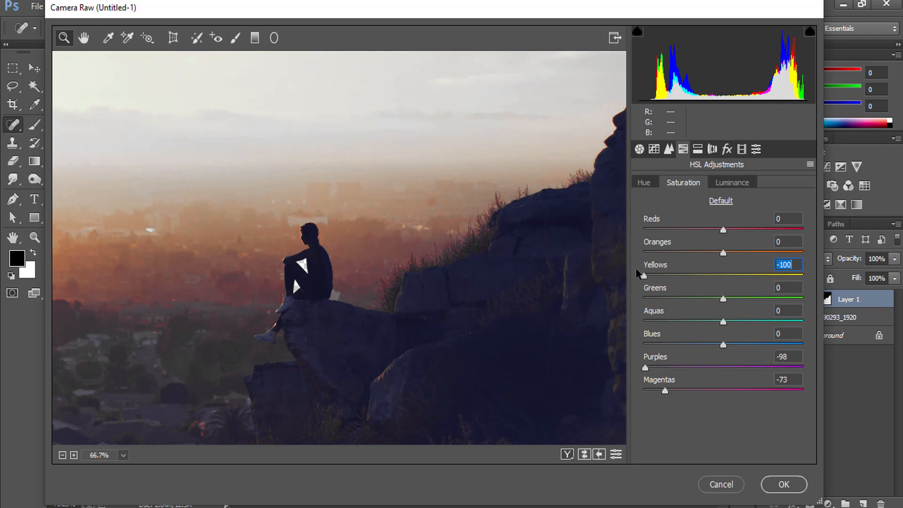
left_click_drag(723, 254, 670, 254)
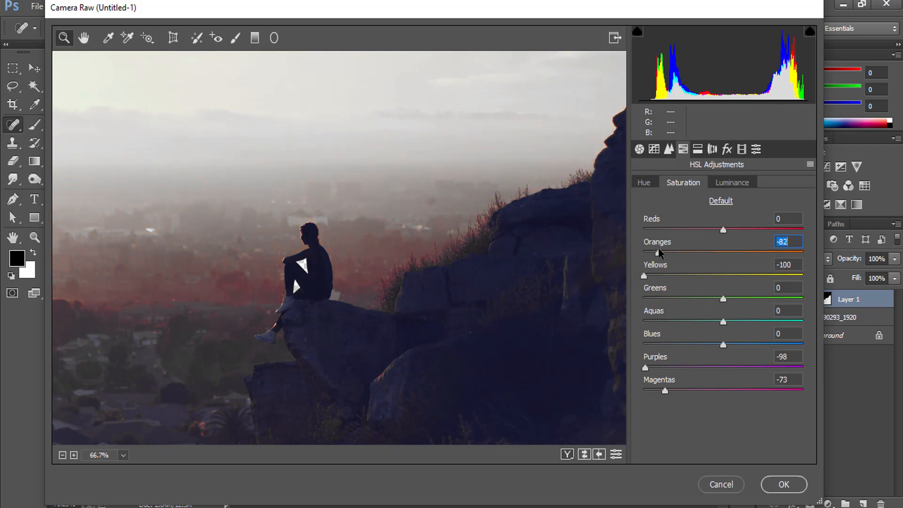
left_click(773, 485)
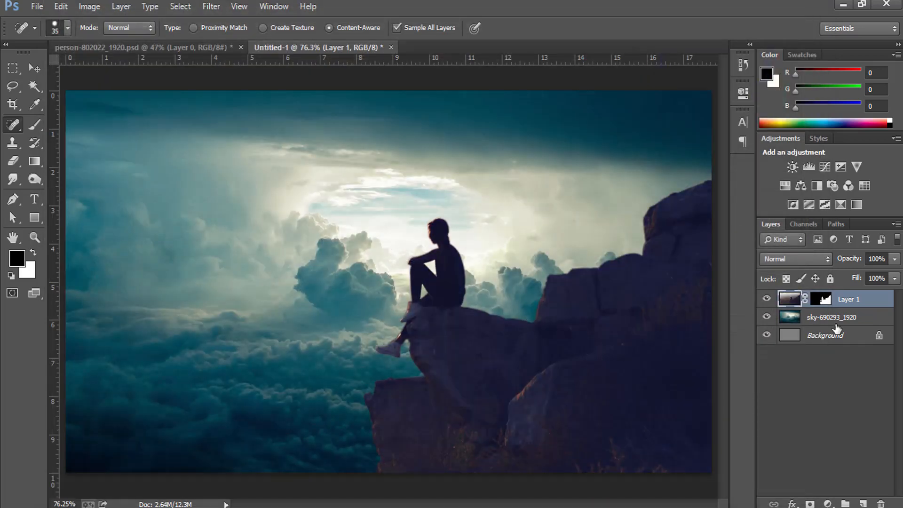
Shift Layer 1's midtones towards cyan with Color Balance by setting the Cyan–Red level to -53, and apply it.
left_click(766, 300)
left_click(767, 300)
left_click(89, 6)
mouse_move(112, 43)
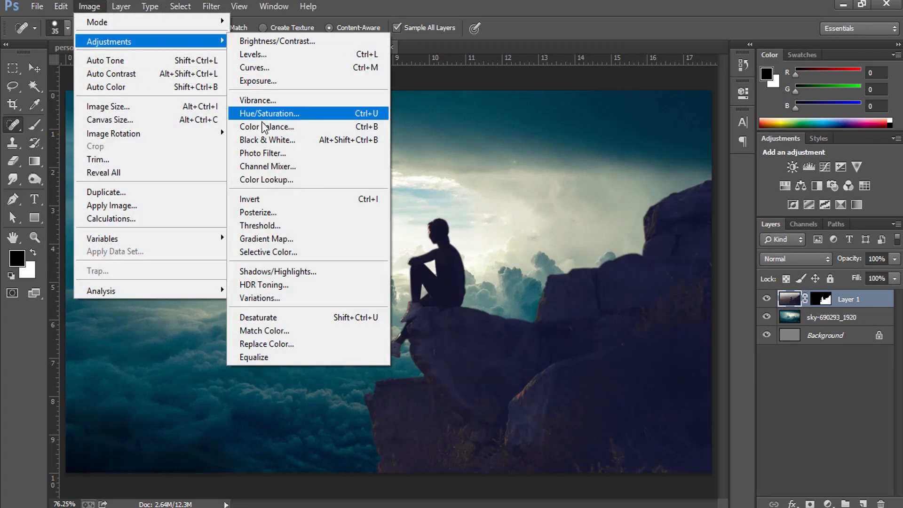
left_click(264, 127)
left_click_drag(503, 117, 612, 111)
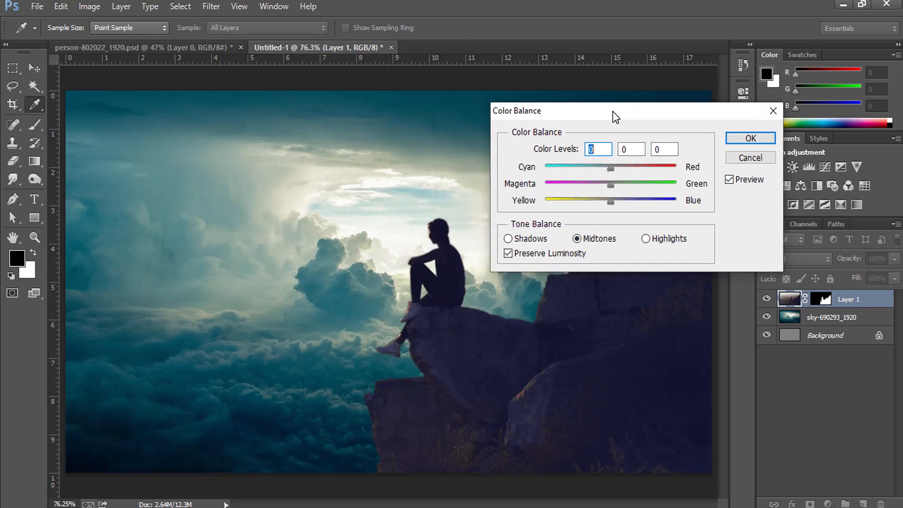
left_click_drag(611, 168, 593, 169)
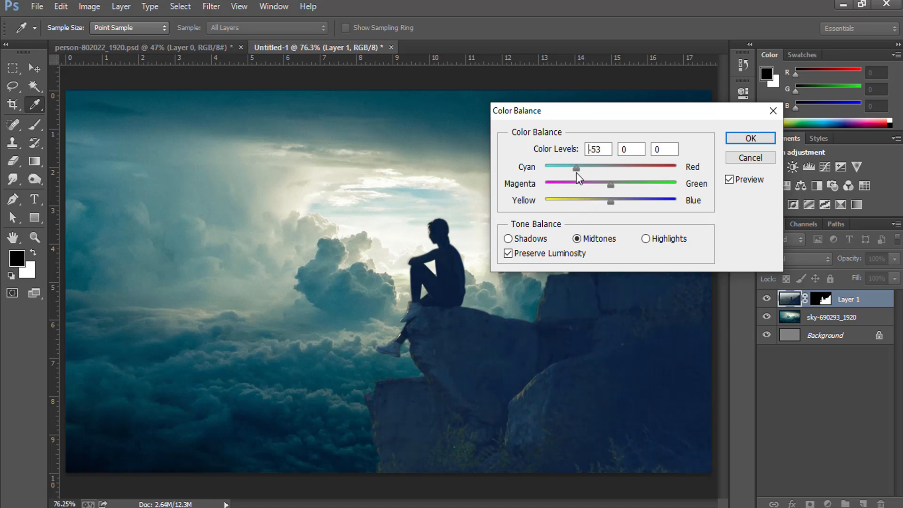
left_click(749, 139)
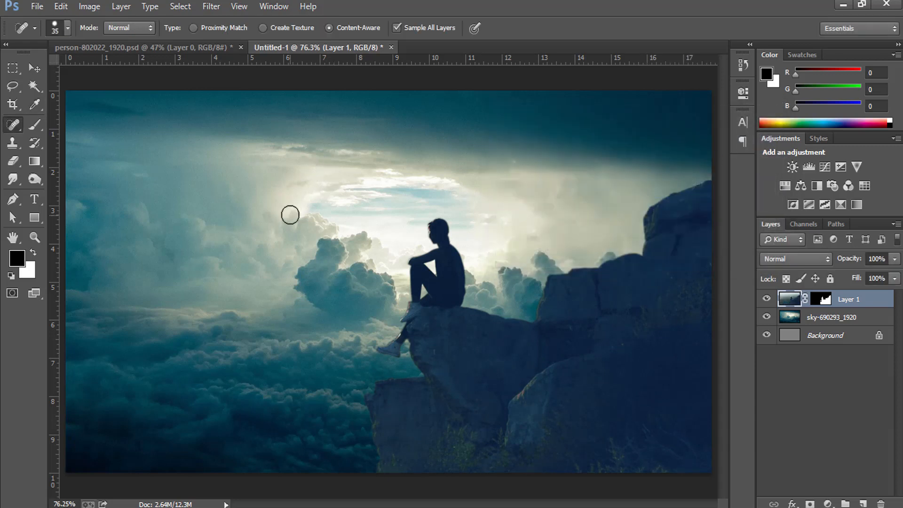
Add a Curves adjustment layer clipped to Layer 1 and lower the middle of the RGB curve slightly to darken the person and rock.
left_click(37, 68)
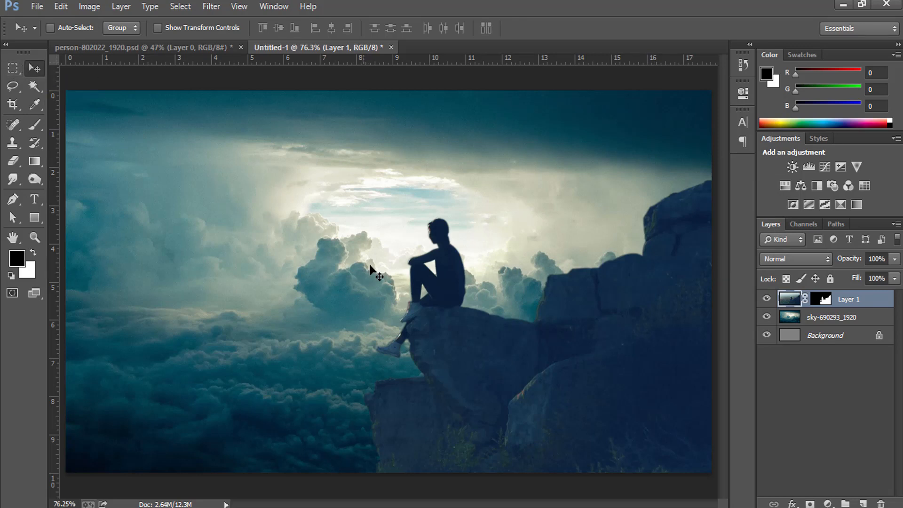
left_click(35, 242)
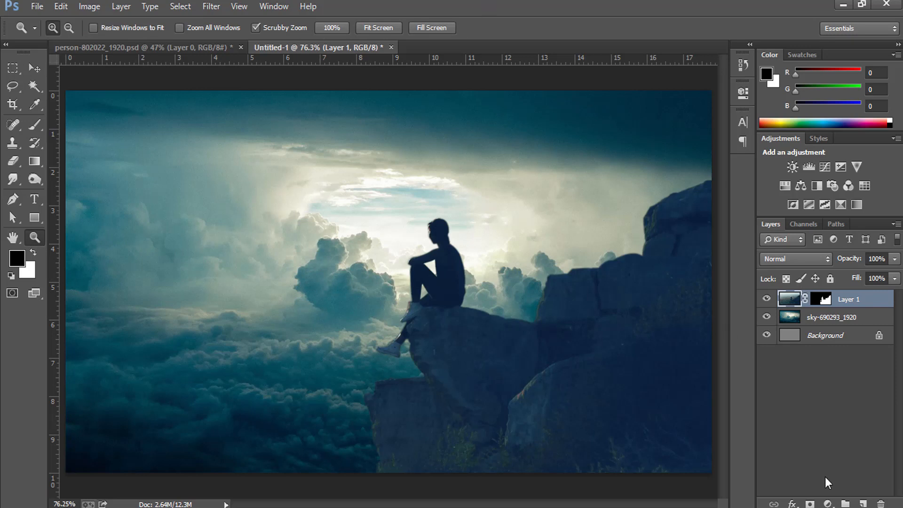
left_click(827, 504)
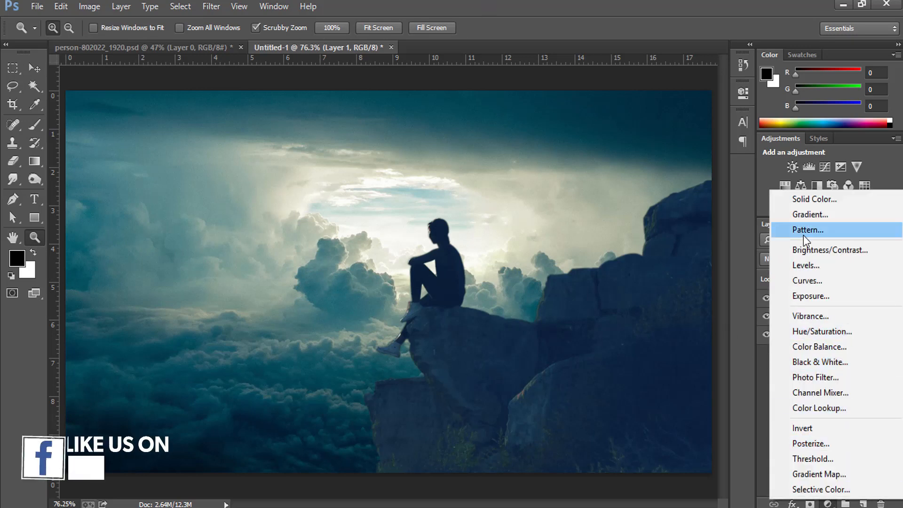
left_click(807, 279)
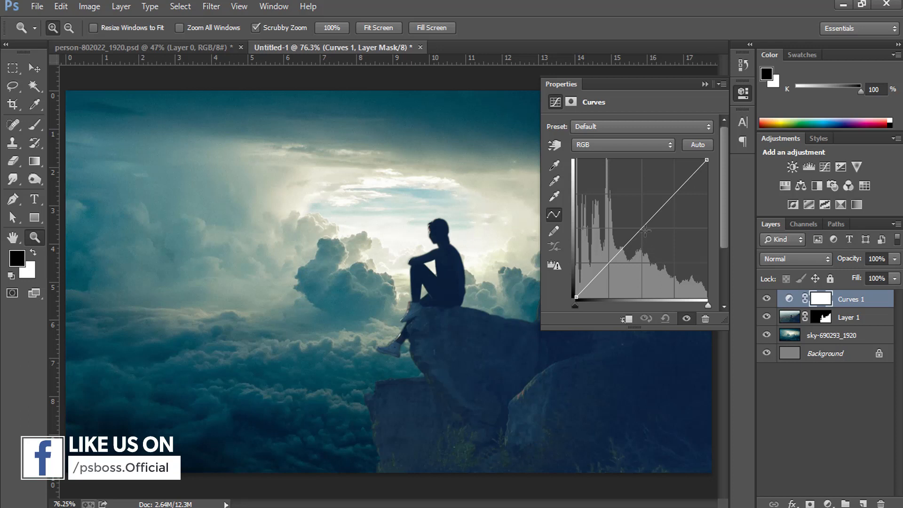
left_click_drag(643, 226, 649, 232)
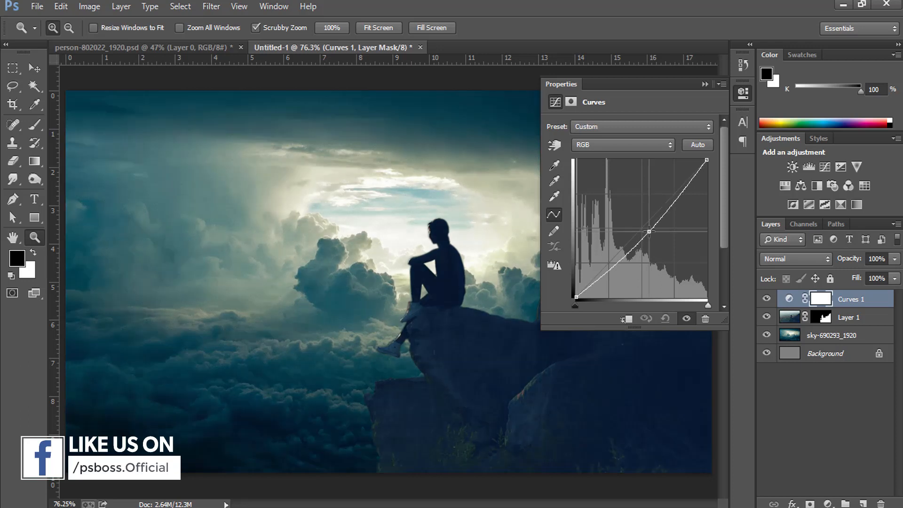
left_click(626, 319)
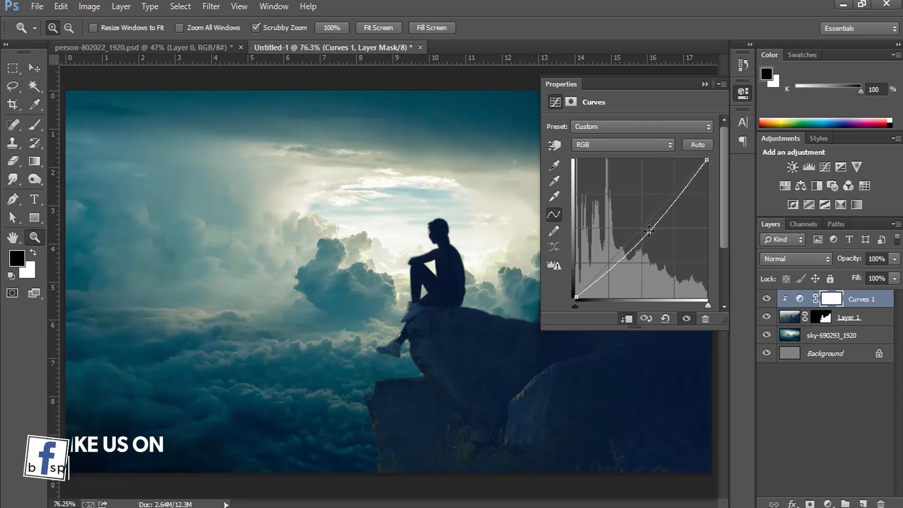
left_click_drag(653, 232, 652, 234)
left_click(701, 81)
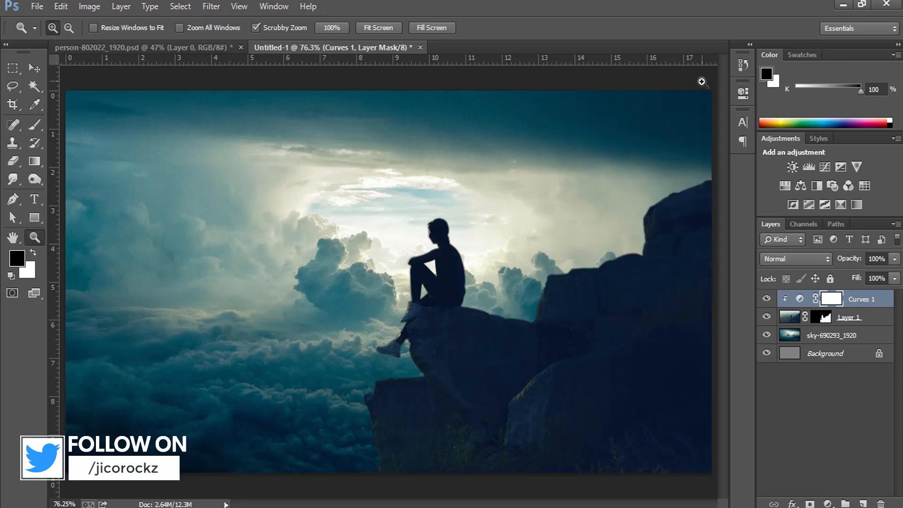
Paint black on the Curves 1 mask with a soft 40 px round brush along the person's front, from face to feet.
left_click_drag(415, 227, 437, 224)
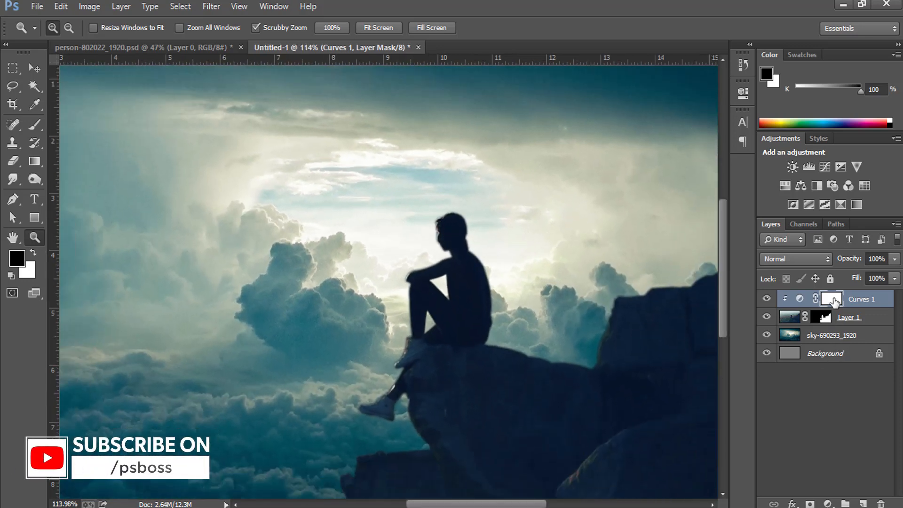
left_click(34, 124)
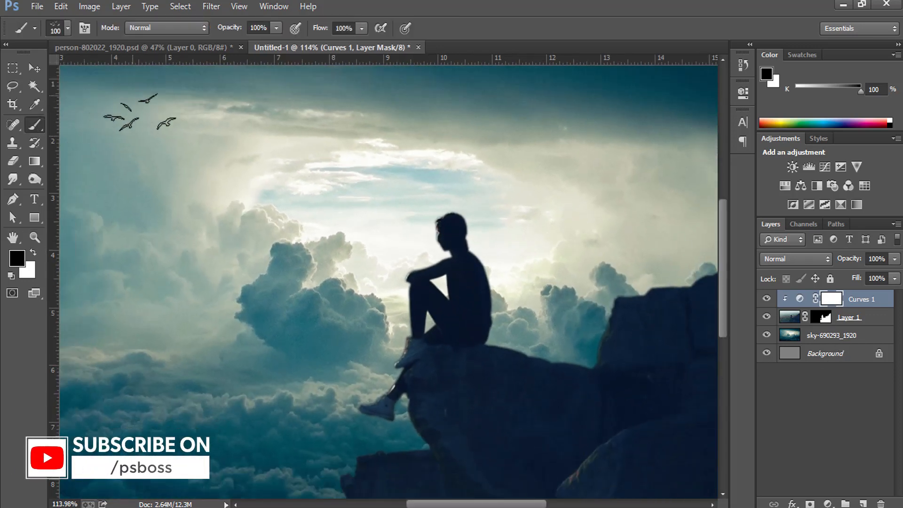
left_click(68, 28)
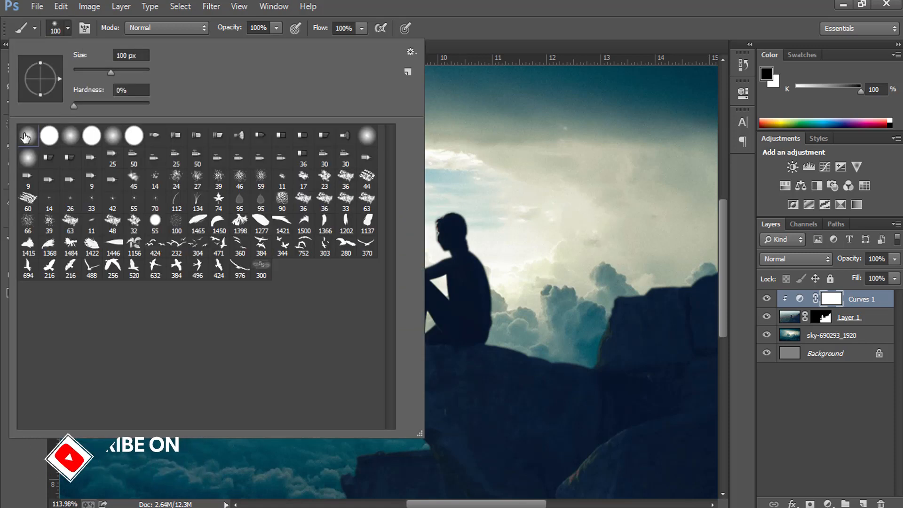
double_click(26, 137)
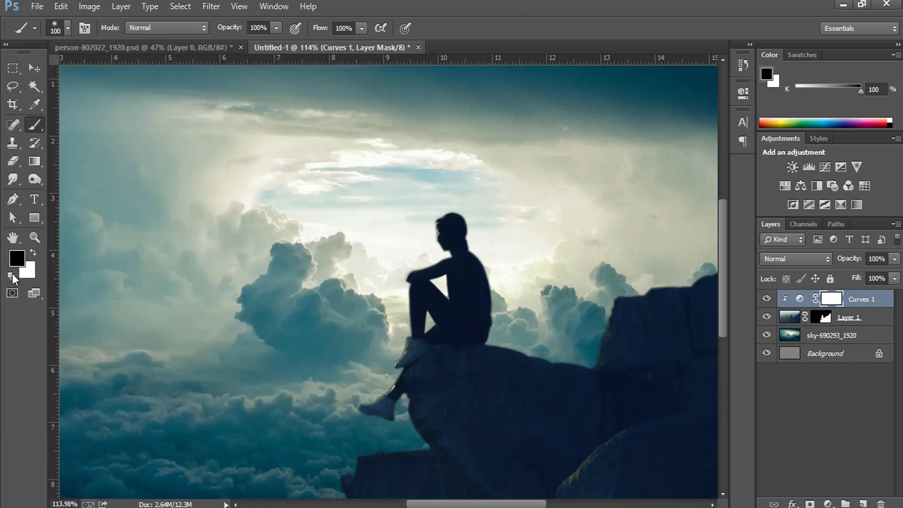
key("x")
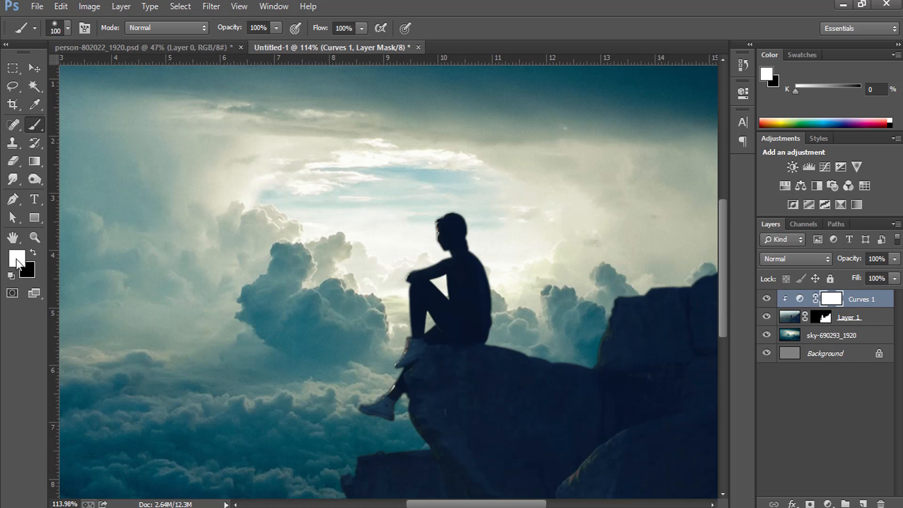
left_click(34, 254)
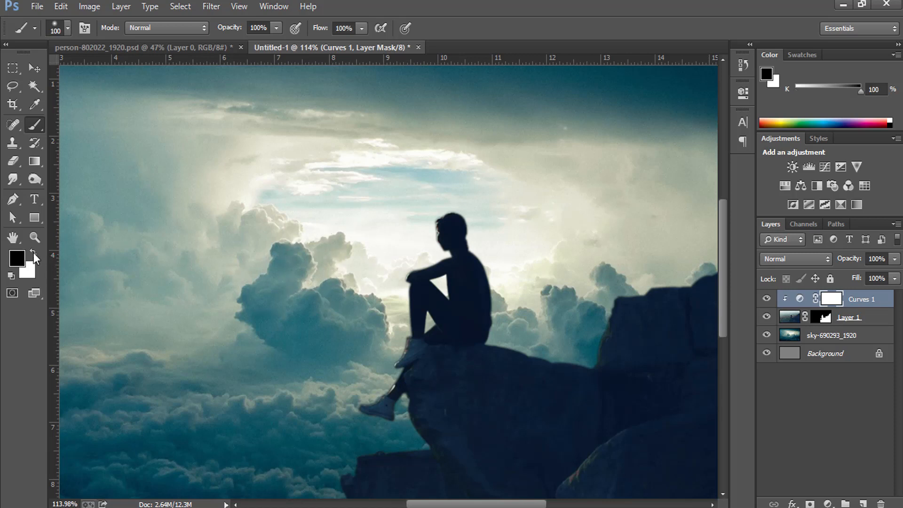
key("bracketleft")
key("bracketleft")
key("bracketleft")
key("bracketleft")
key("bracketleft")
key("bracketleft")
left_click_drag(429, 226, 380, 379)
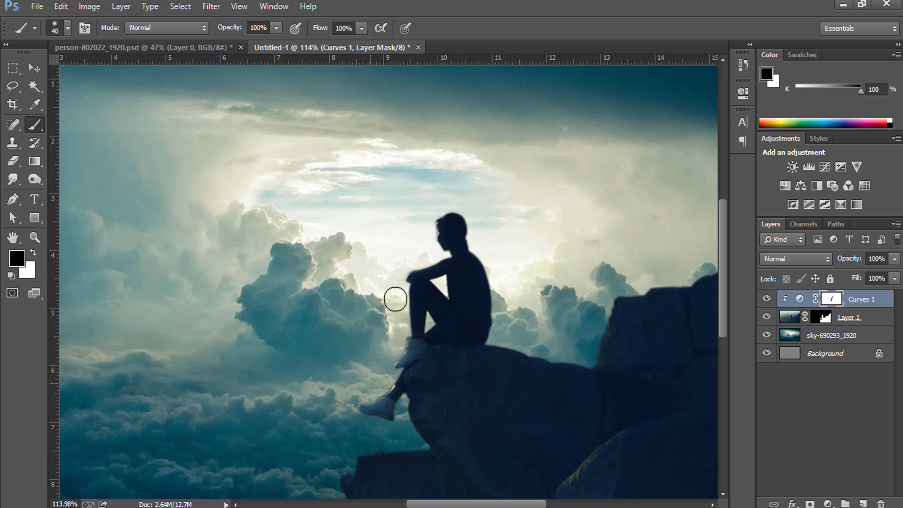
key("space")
left_click_drag(425, 379, 420, 279)
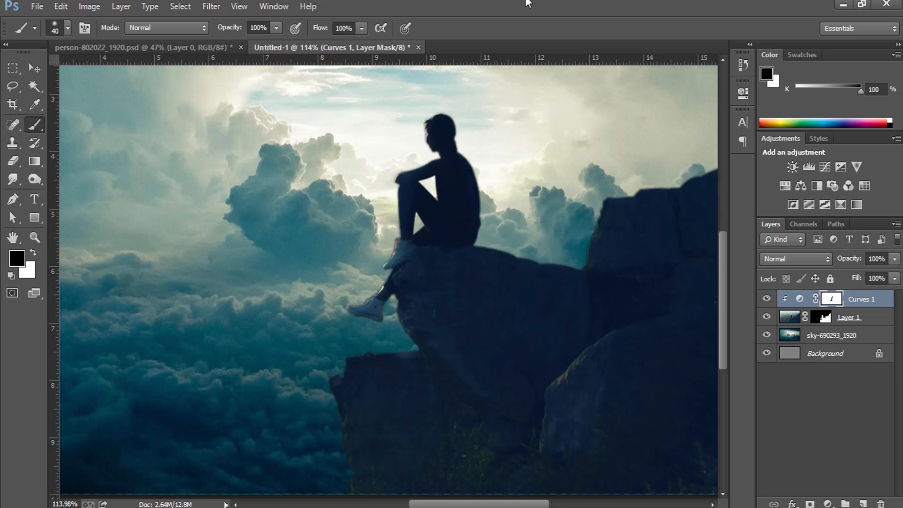
key("ctrl+0")
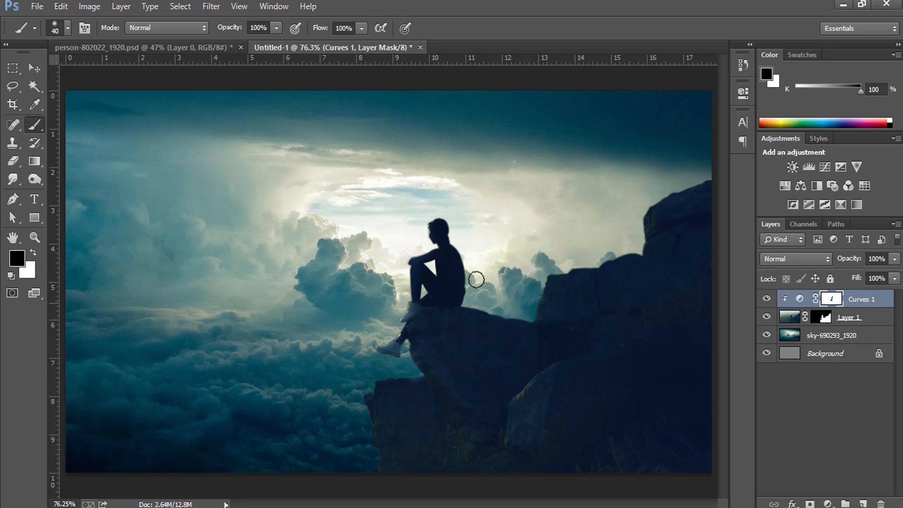
Switch to File Explorer and place the tree_corner_png_by_suicideomen_d8x8nnf image from the Work folder into the Untitled-1 document.
key("alt+Tab")
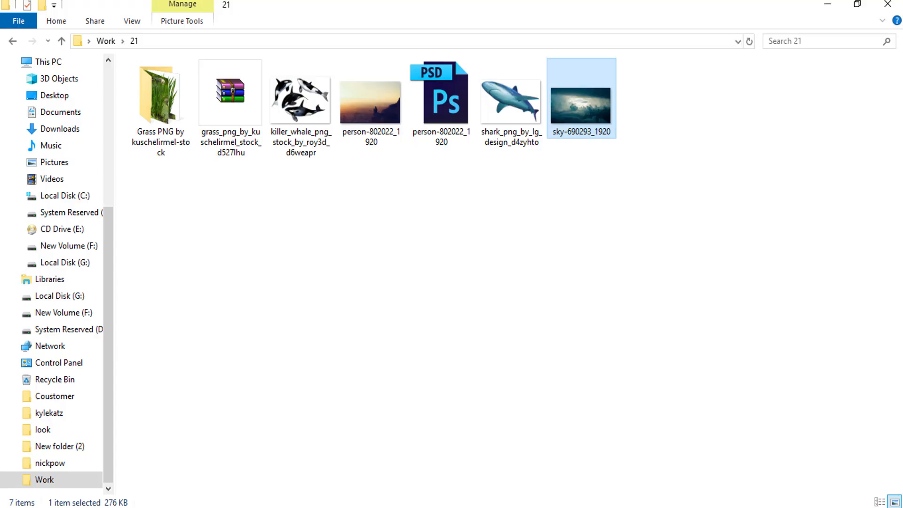
right_click(402, 251)
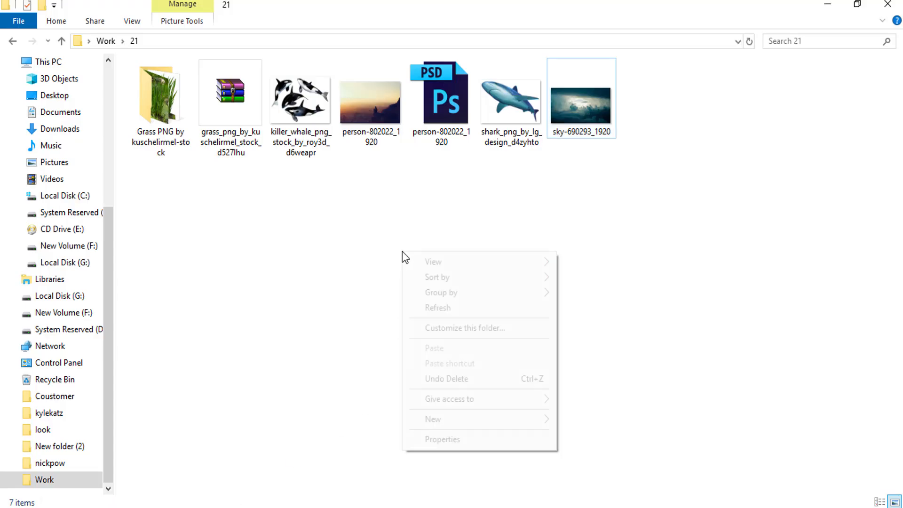
left_click(430, 309)
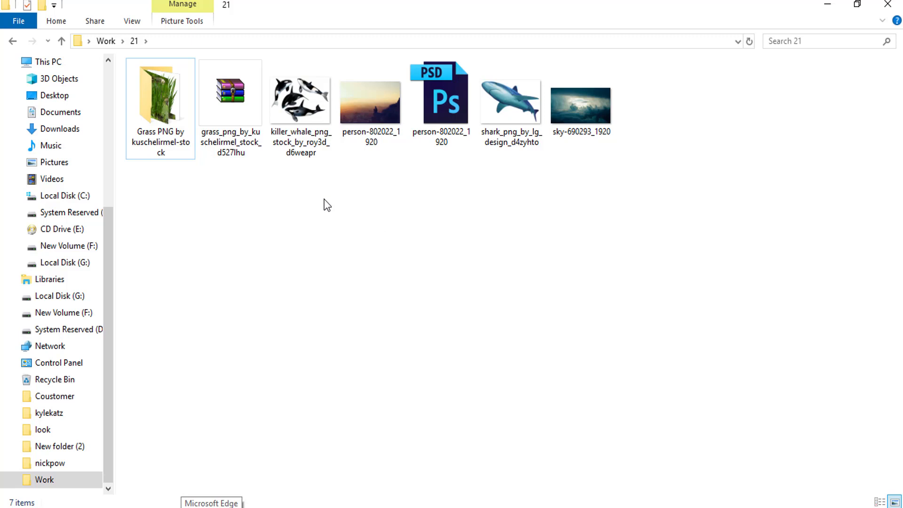
left_click(14, 44)
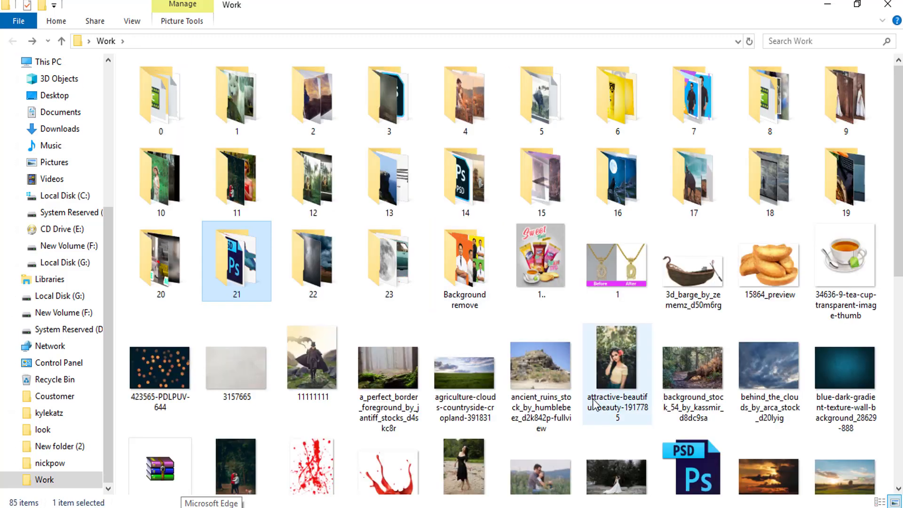
left_click_drag(898, 209, 899, 420)
left_click_drag(771, 371, 400, 447)
left_click_drag(423, 490, 649, 261)
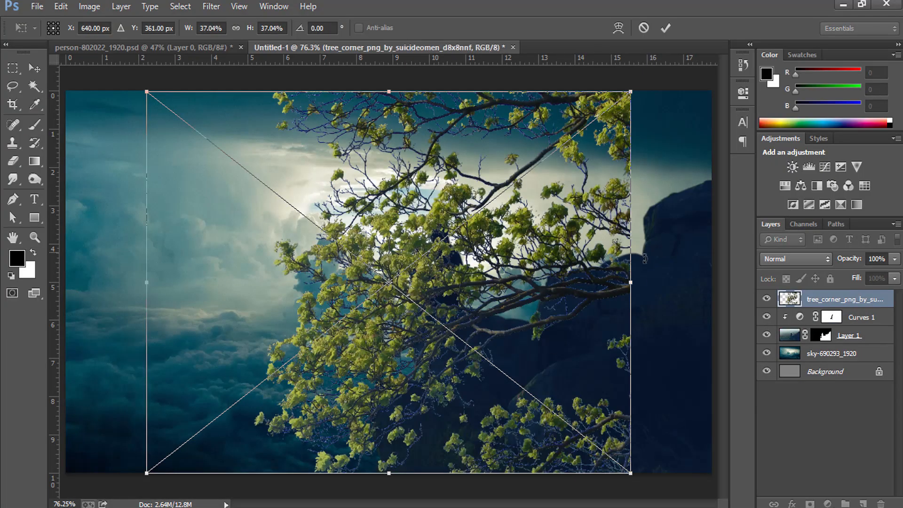
Scale the tree image to about 14%, rotate it 18.69°, and place it in the canvas's upper-right corner above the rock.
left_click_drag(630, 473, 480, 354)
left_click_drag(450, 267, 686, 94)
left_click_drag(629, 221, 609, 202)
mouse_move(680, 150)
left_mouse_down()
mouse_move(699, 136)
mouse_move(684, 137)
left_mouse_up()
key("Return")
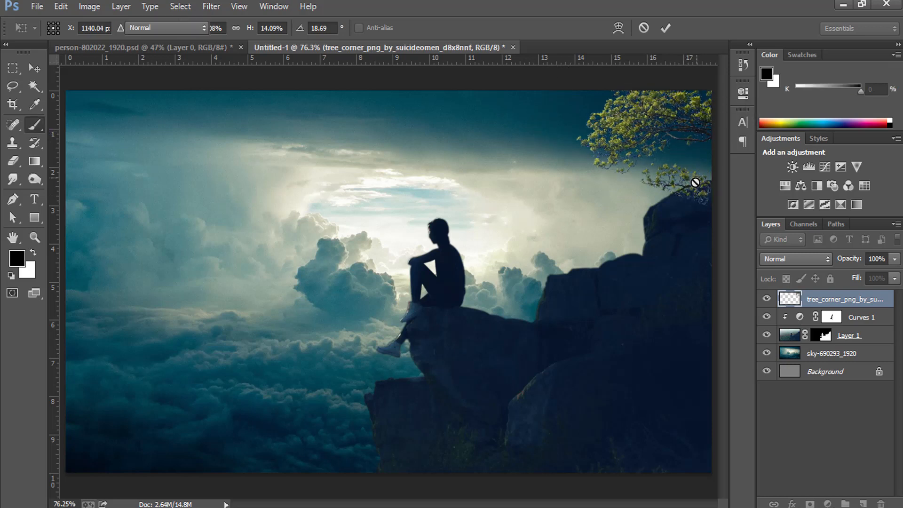
Rasterize the tree_corner layer and toggle its visibility to compare the image with and without it.
key("b")
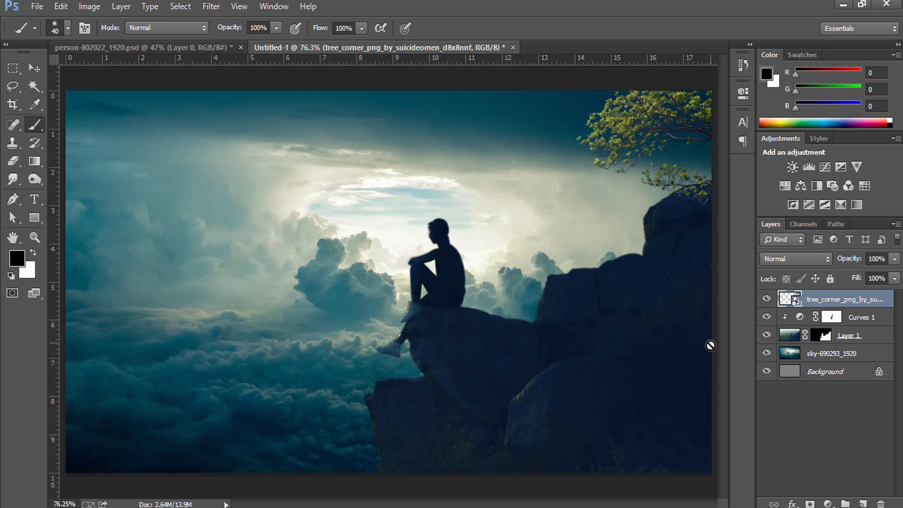
right_click(893, 308)
left_click(761, 214)
left_click(767, 298)
left_click(767, 299)
Darken the tree layer with a Curves adjustment whose RGB point has input 166 and output 128, and apply it.
left_click(89, 6)
mouse_move(158, 43)
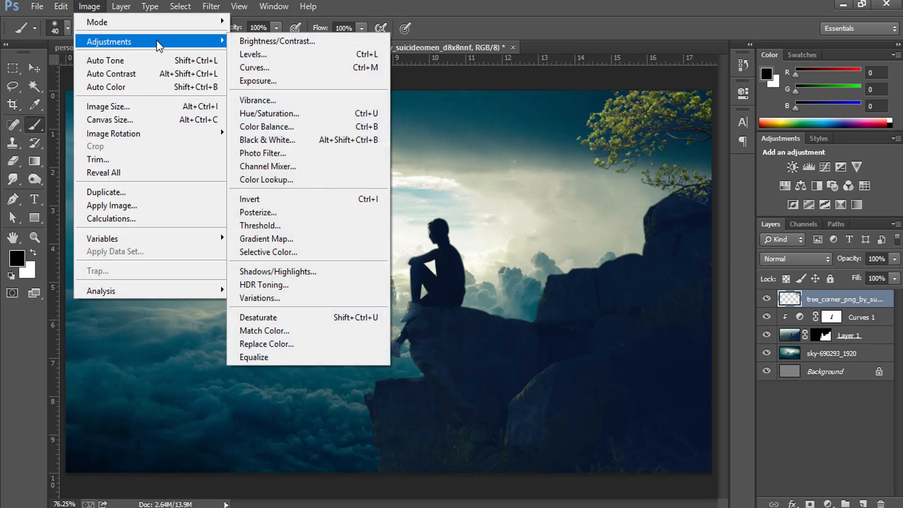
left_click(254, 67)
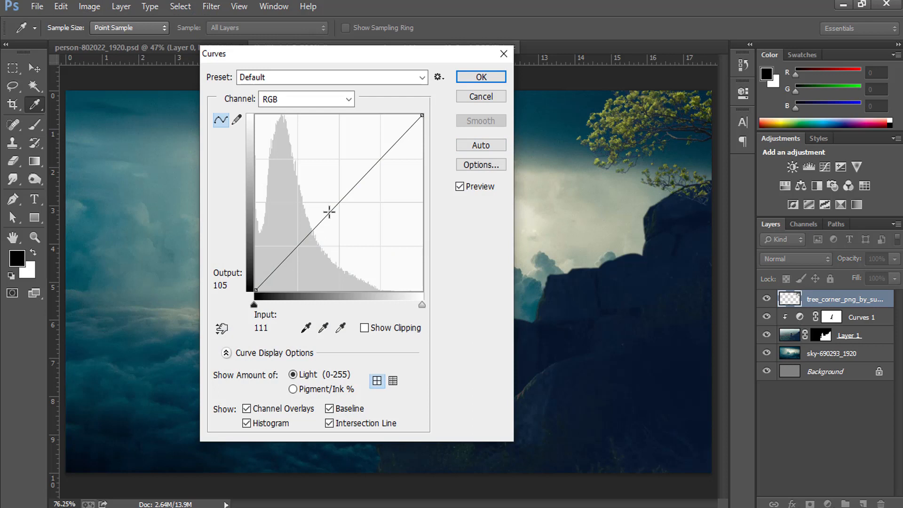
left_click_drag(351, 193, 364, 202)
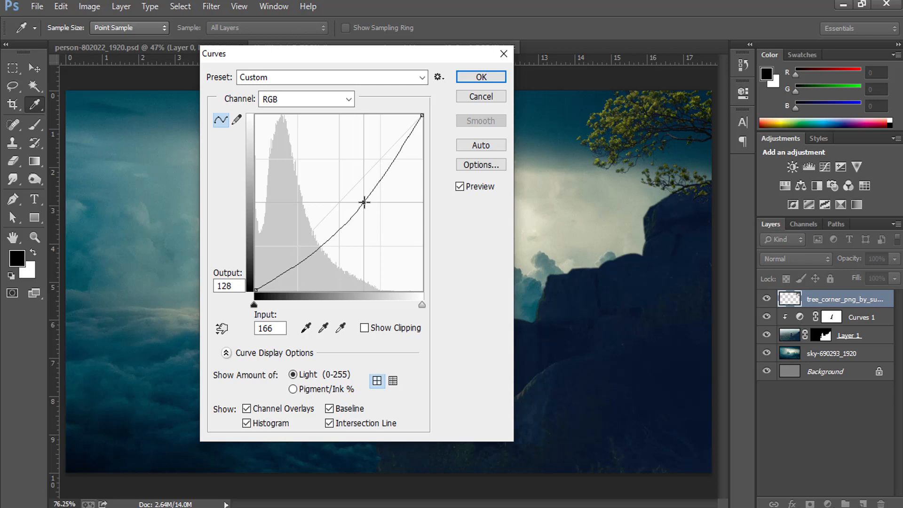
left_click(483, 76)
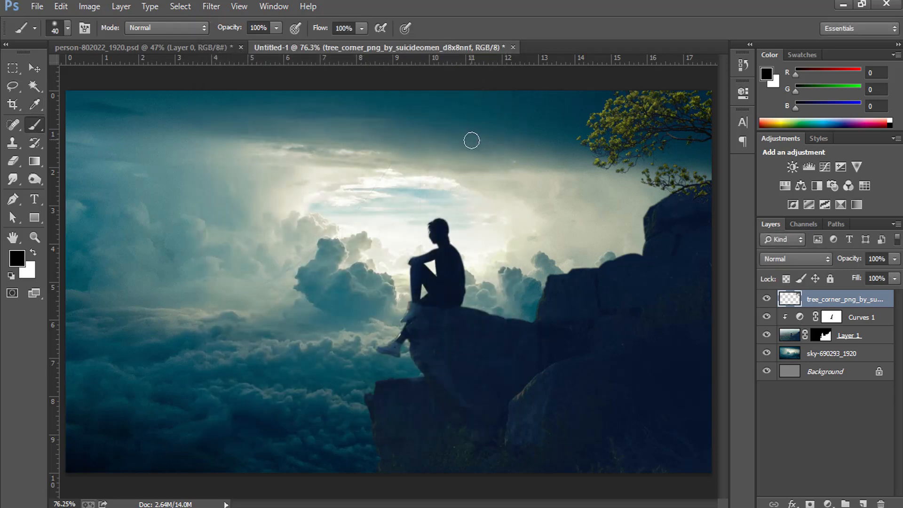
Shift the tree layer's midtones toward cyan with Color Balance, using a Cyan–Red level of -49, and apply it.
left_click(92, 7)
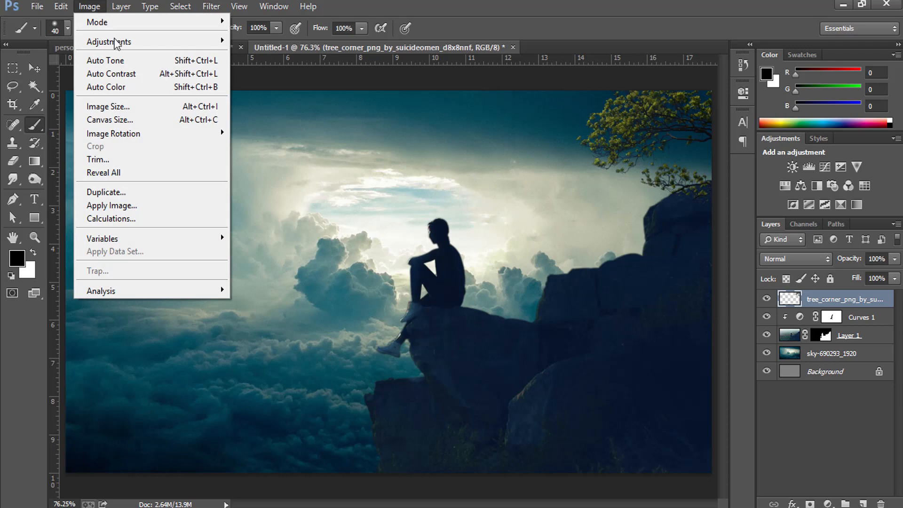
mouse_move(115, 41)
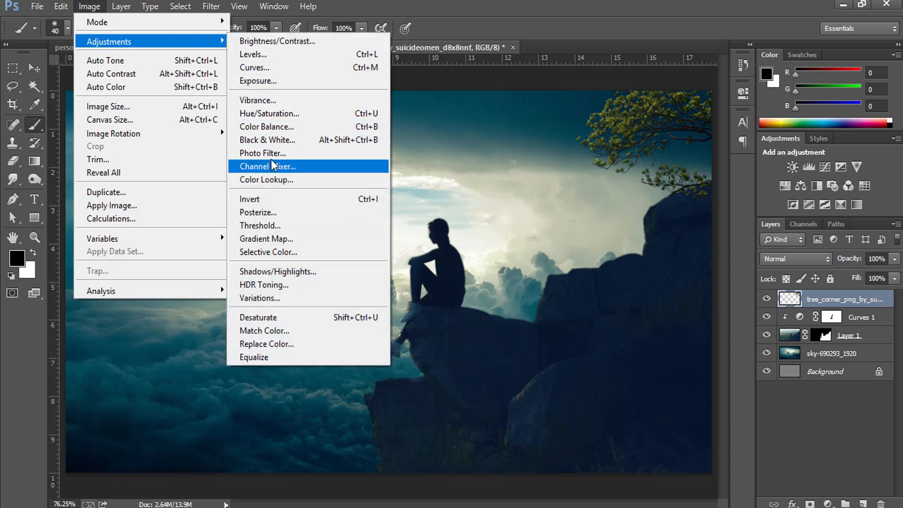
left_click(272, 126)
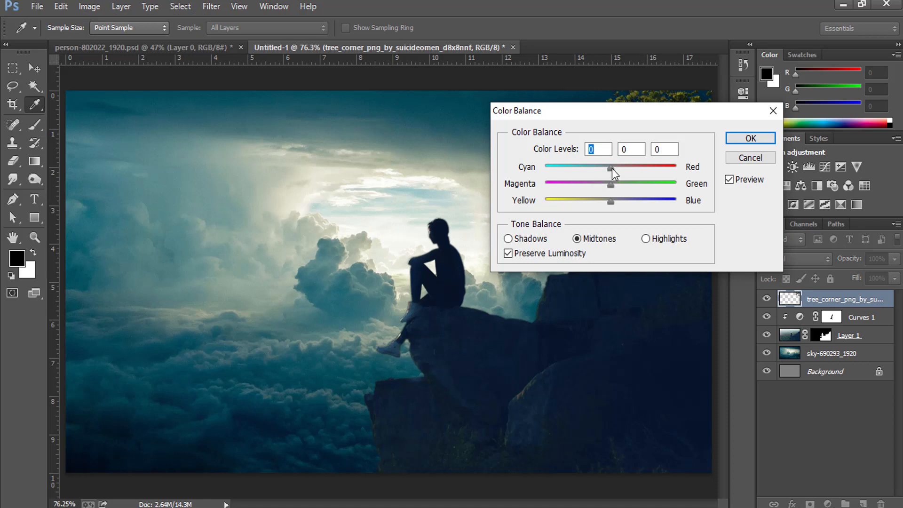
left_click_drag(585, 165, 586, 166)
left_click_drag(616, 116, 398, 141)
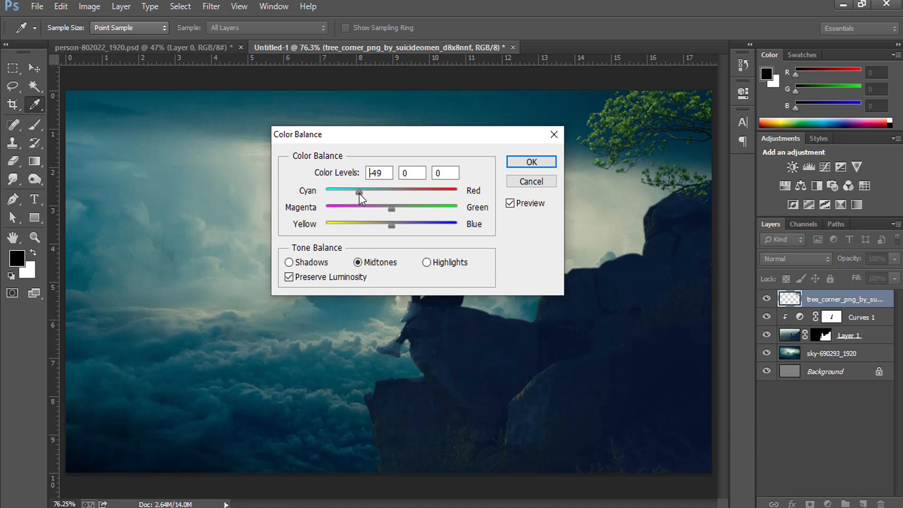
left_click(533, 162)
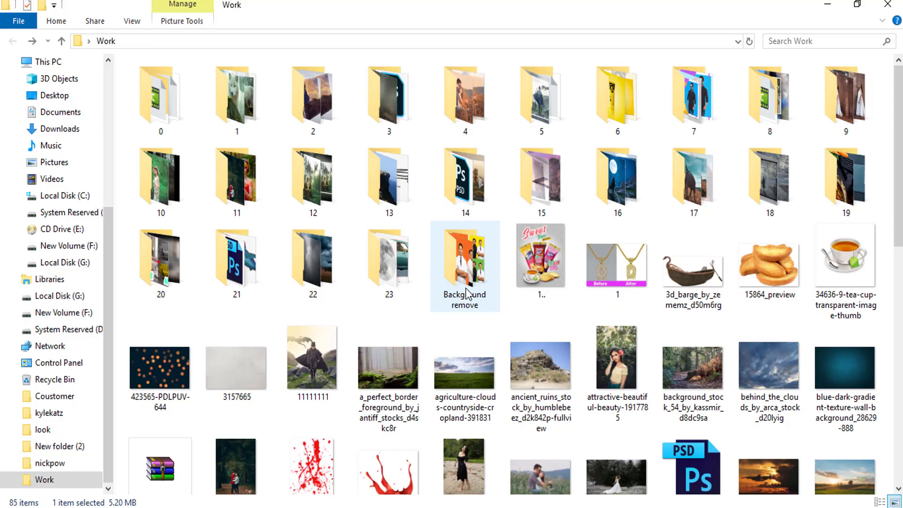
Switch to File Explorer and place the shark_png_by_lg_design_d4zyhto image from folder 21 into the Untitled-1 document.
key("Left")
key("Left")
key("Left")
key("Return")
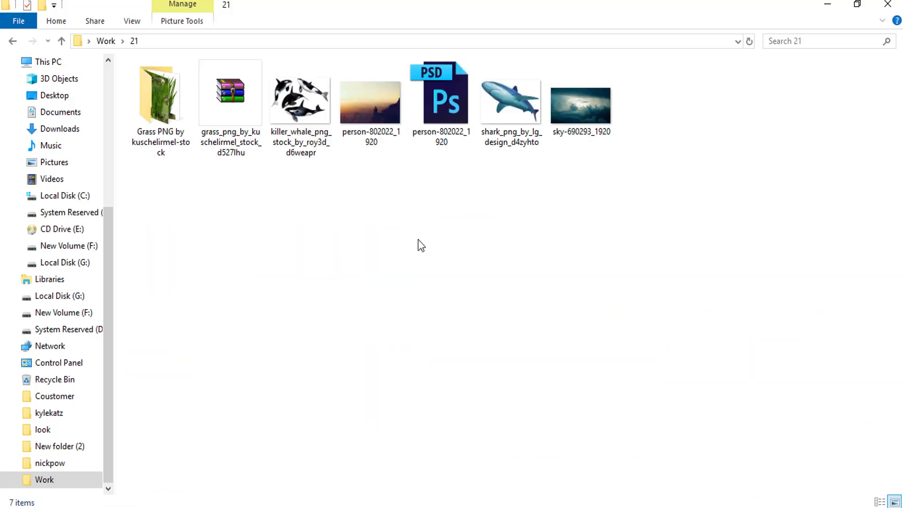
right_click(412, 220)
left_click(450, 278)
left_click_drag(501, 124, 368, 303)
left_click_drag(266, 345, 266, 346)
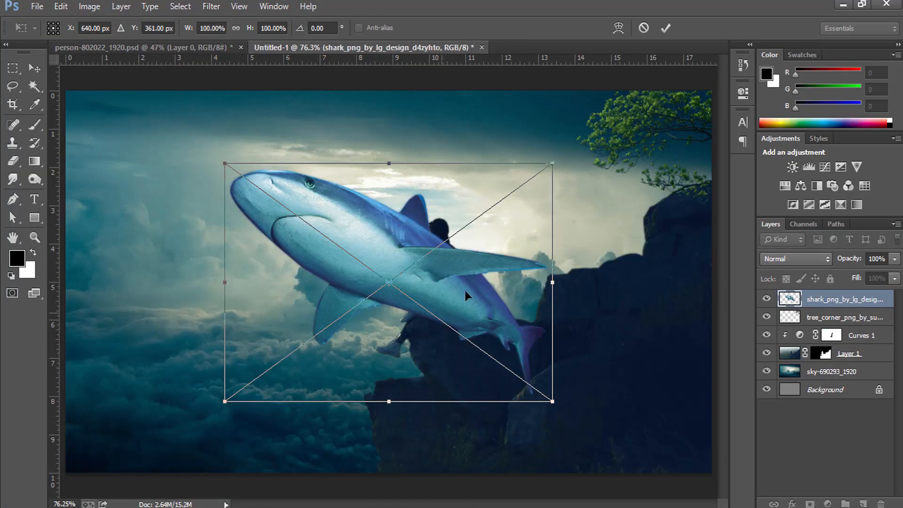
Scale the placed shark to about 36% and position it over the clouds in the canvas's lower-left area.
left_click_drag(552, 164, 466, 227)
left_click_drag(407, 286, 280, 380)
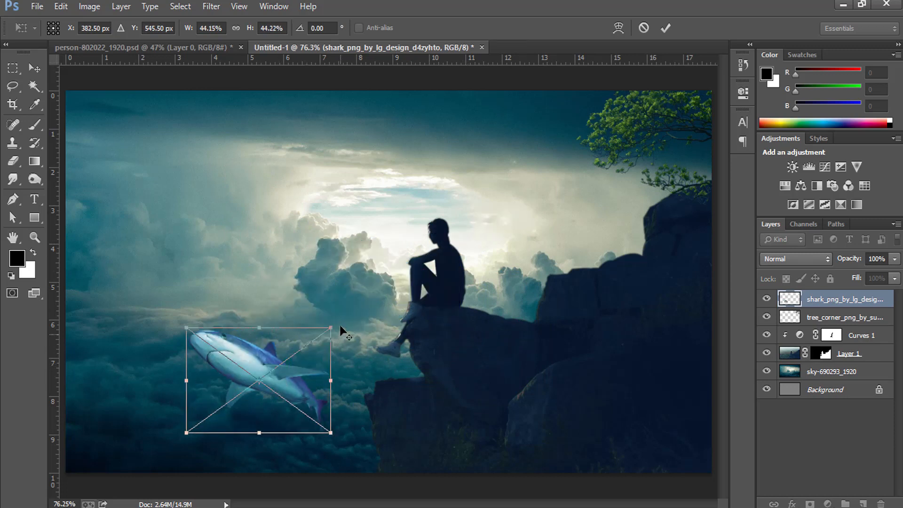
left_click_drag(331, 327, 316, 340)
left_click_drag(287, 381, 279, 383)
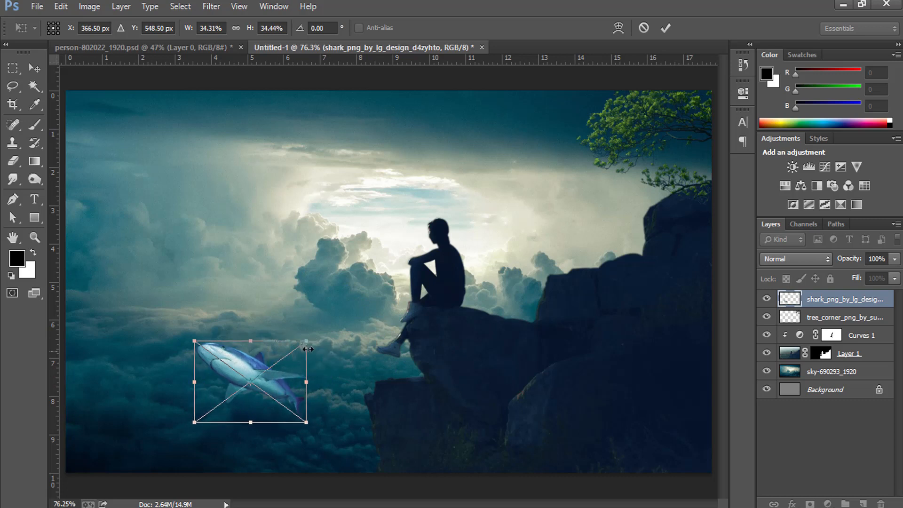
left_click_drag(307, 341, 310, 335)
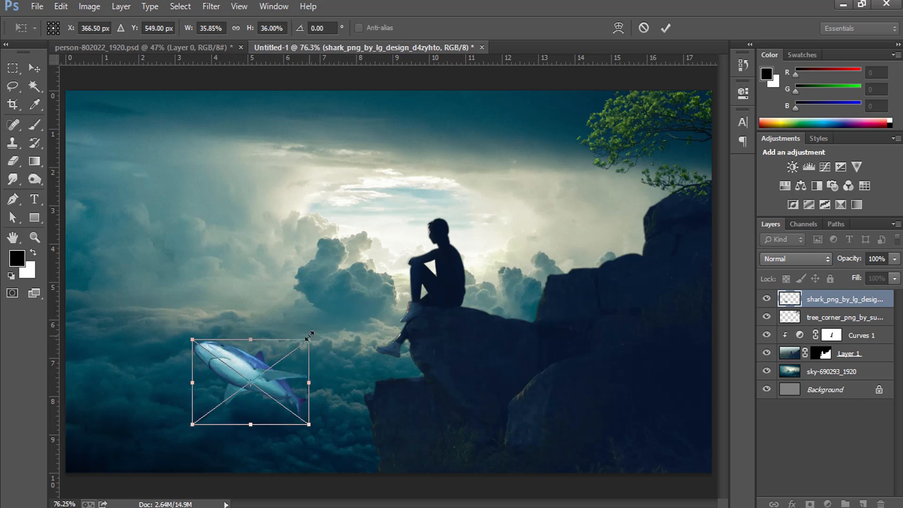
key("Return")
key("b")
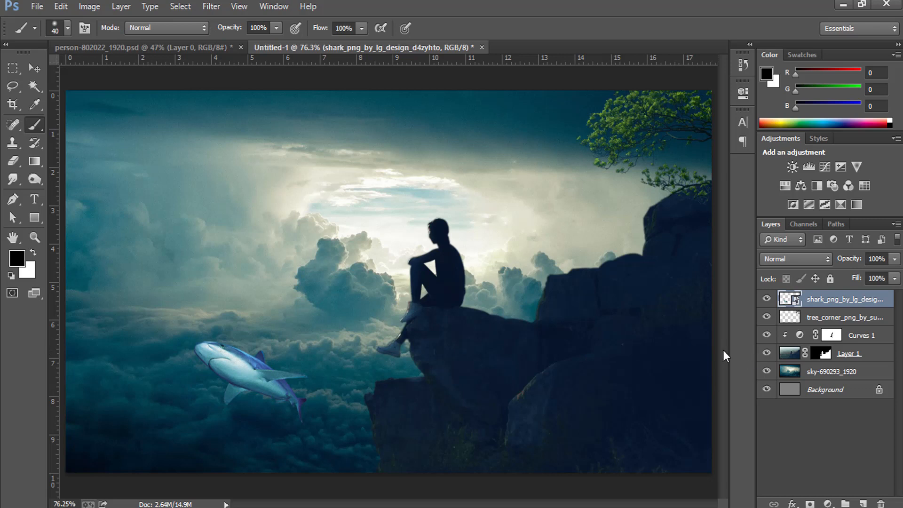
Add a layer mask to the shark layer and fade out the shark's lower part with a linear black-to-transparent gradient.
left_click(810, 503)
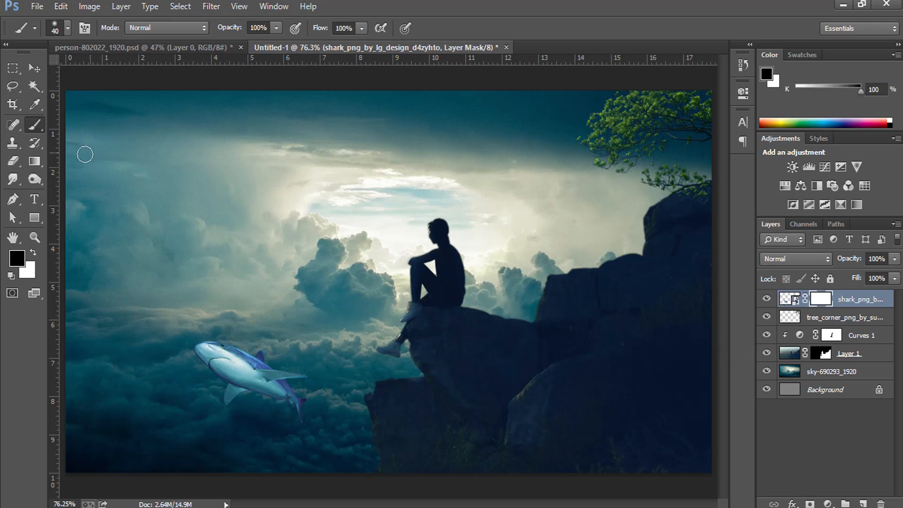
left_click(34, 161)
left_click(93, 163)
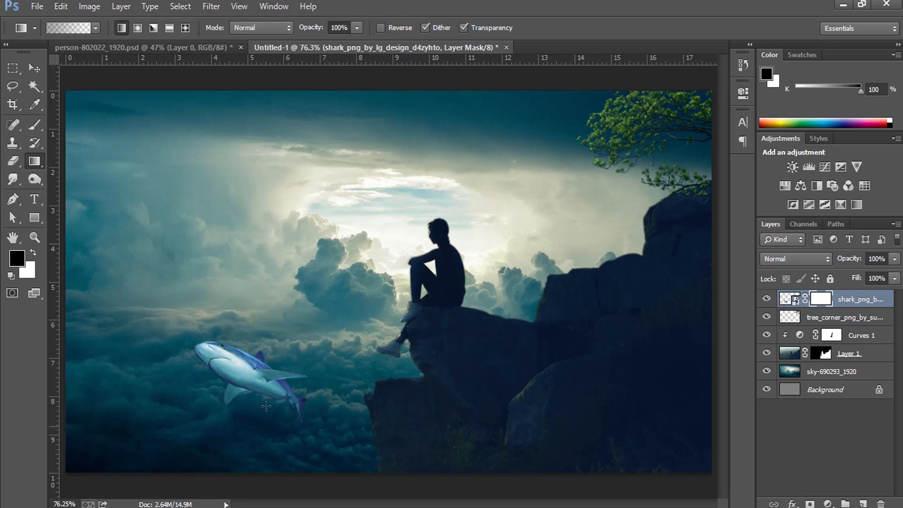
left_click_drag(266, 386, 267, 382)
left_click_drag(266, 416, 267, 417)
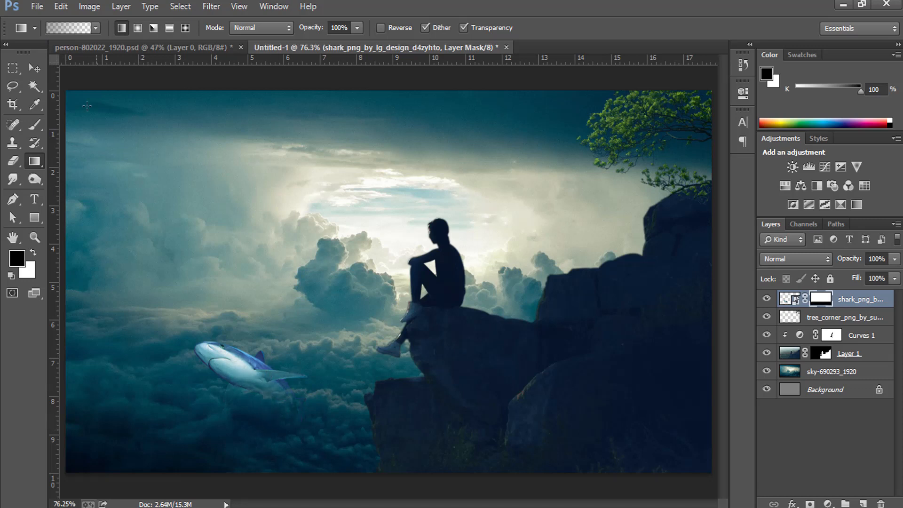
Move the masked shark slightly down and to the right, and toggle its layer's visibility to compare.
left_click(34, 67)
left_click_drag(252, 372, 245, 369)
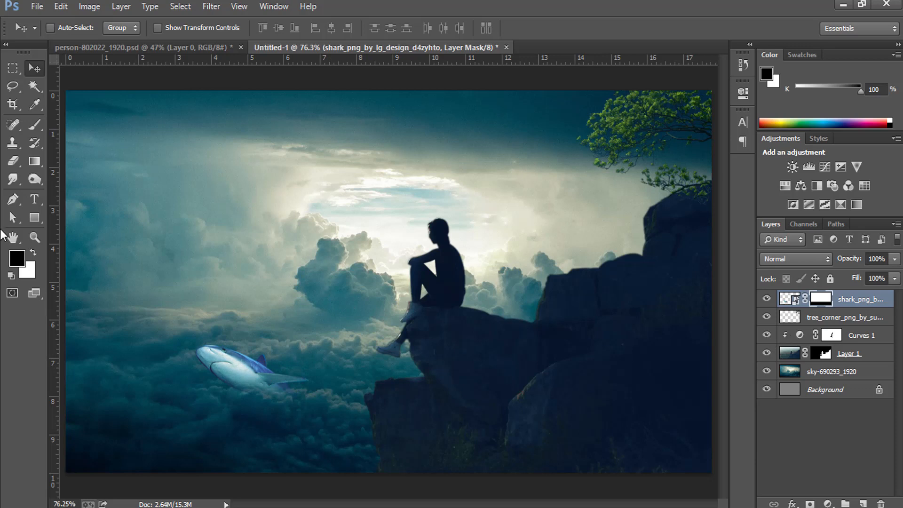
left_click(34, 124)
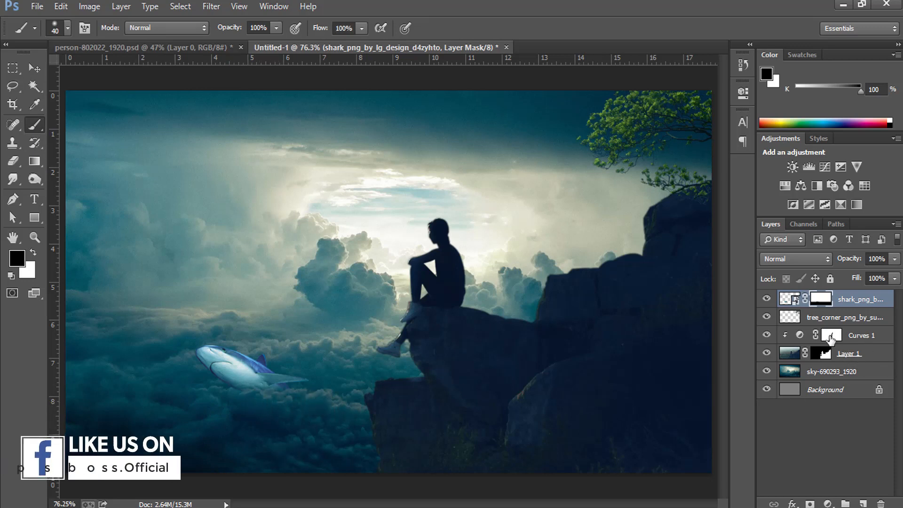
left_click(766, 299)
left_click(766, 300)
Add a Curves adjustment layer clipped to the shark layer and lower its RGB midtones to darken the shark slightly.
left_click(828, 503)
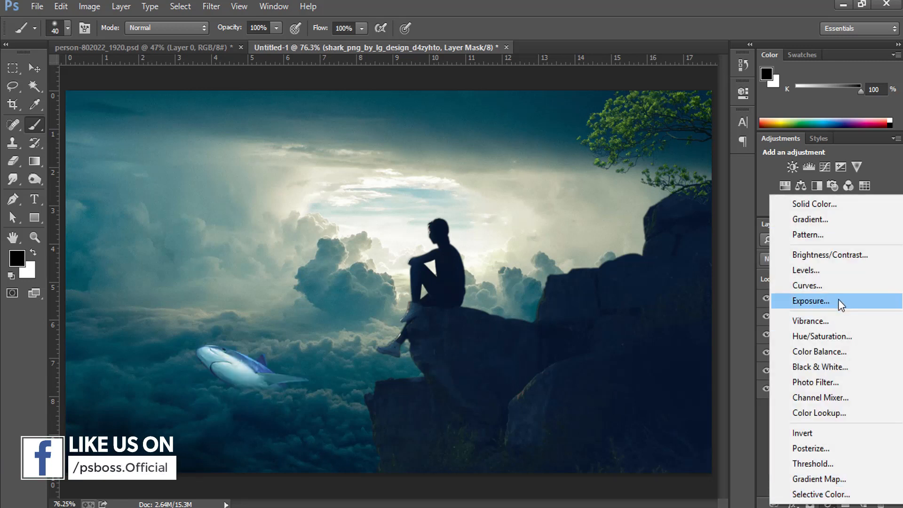
left_click(815, 288)
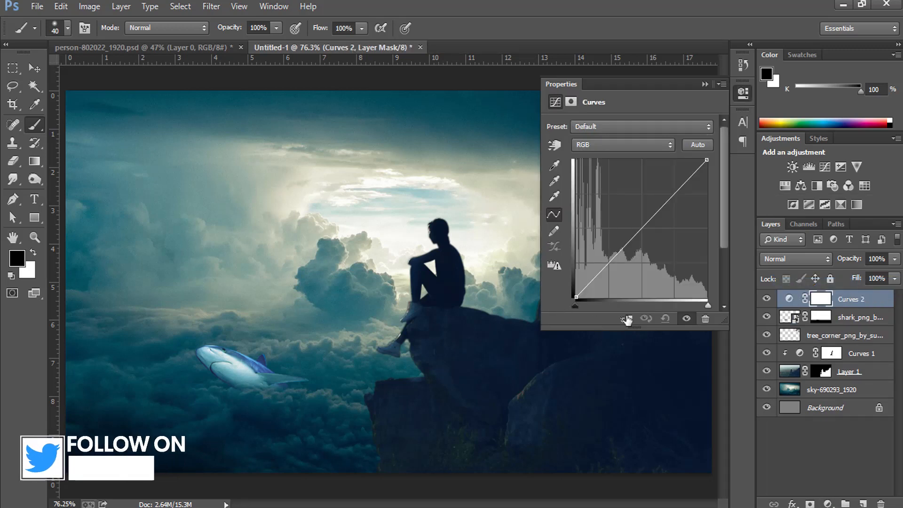
left_click_drag(643, 227, 648, 237)
left_click(704, 83)
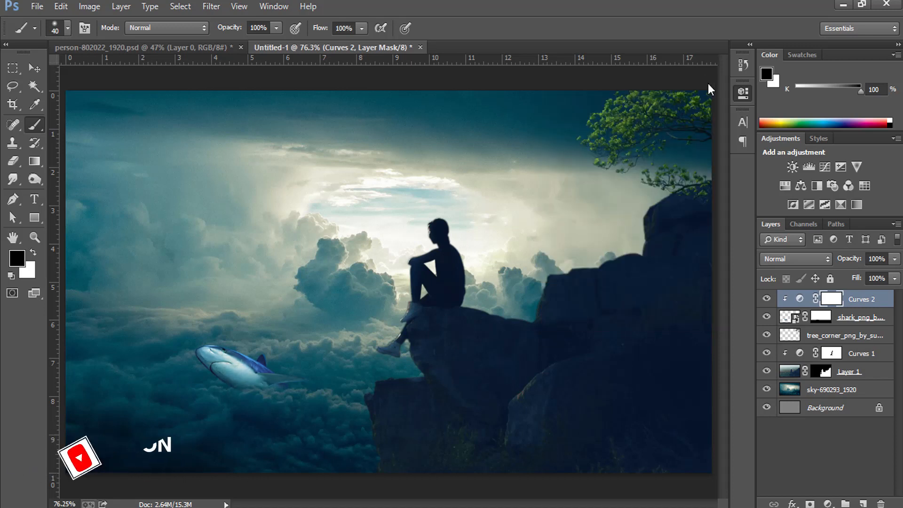
Rasterize the shark layer so that image adjustments can be applied directly to it.
left_click(793, 319)
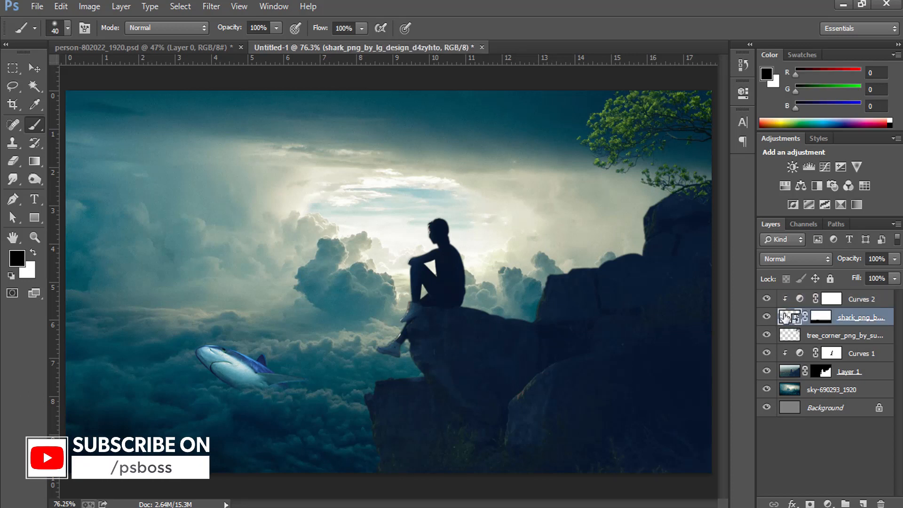
left_click(86, 7)
mouse_move(106, 40)
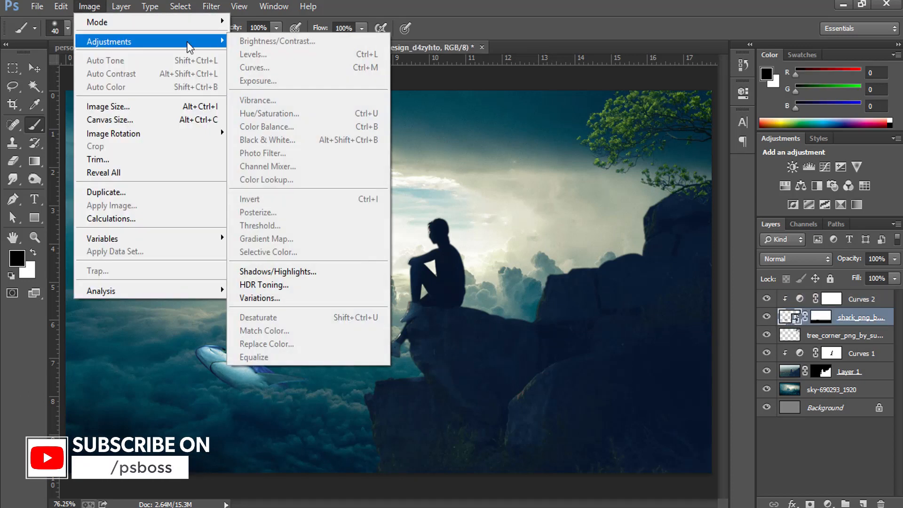
right_click(856, 311)
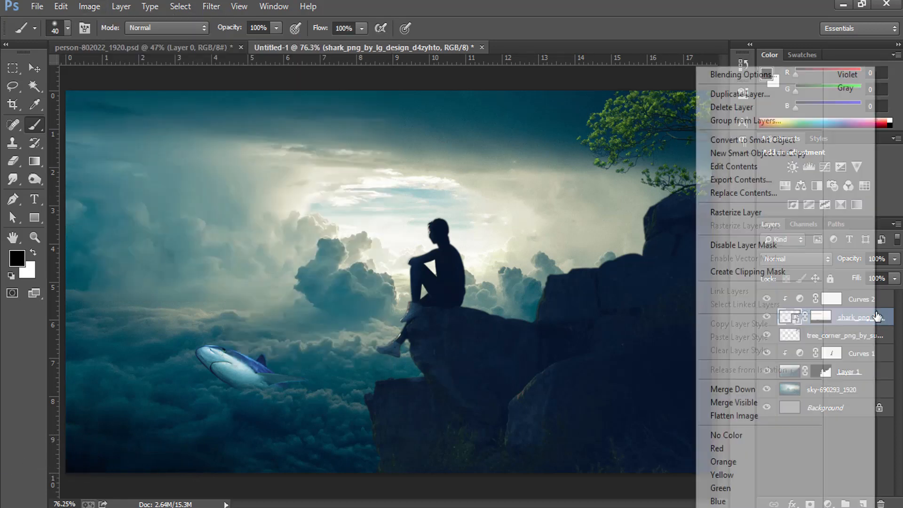
left_click(743, 212)
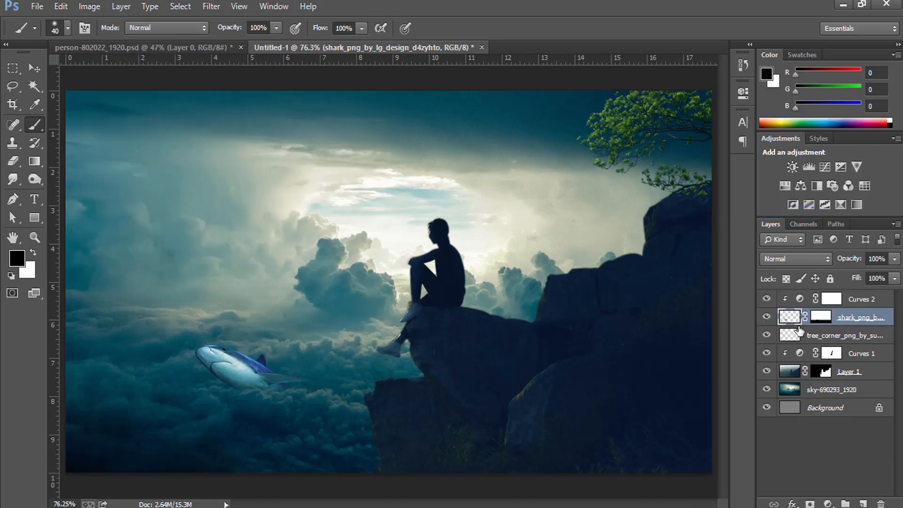
Shift the shark layer's midtones toward cyan with Color Balance, using a Cyan–Red level of -72, and apply it.
left_click(90, 7)
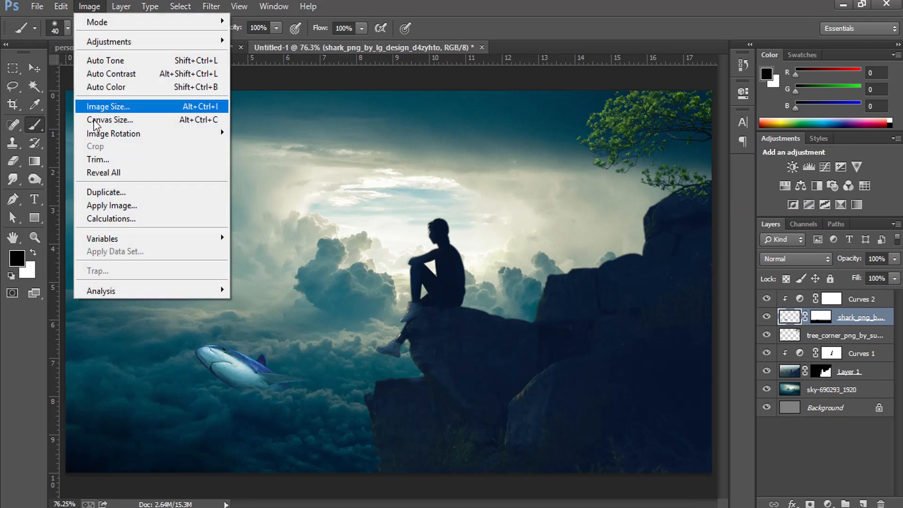
mouse_move(141, 51)
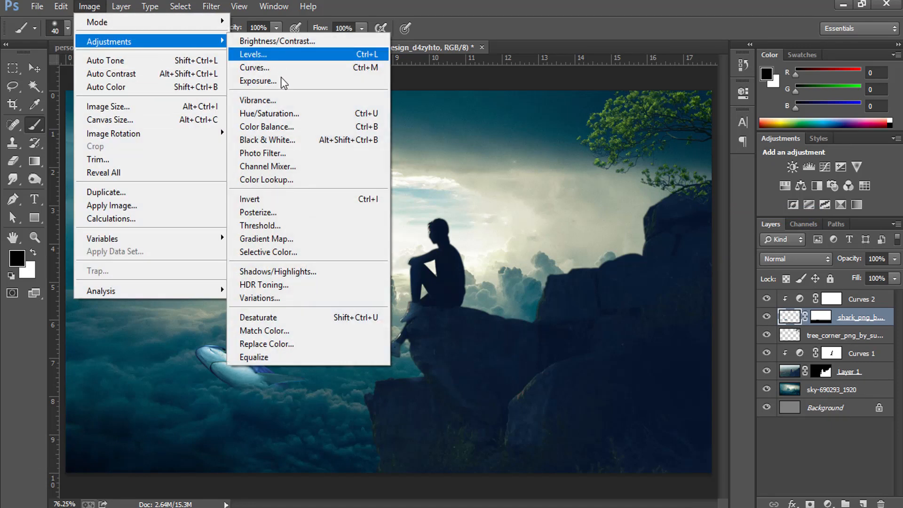
left_click(278, 126)
left_click_drag(390, 189, 345, 192)
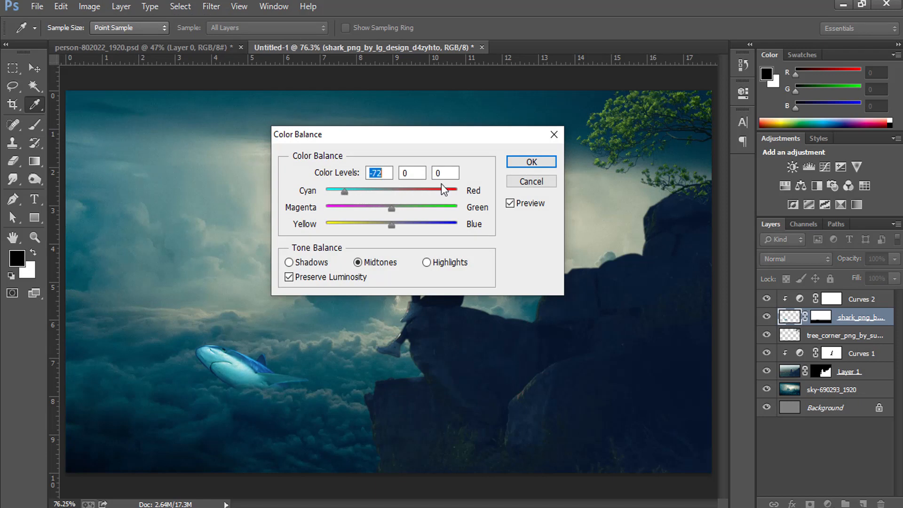
left_click(522, 165)
key("b")
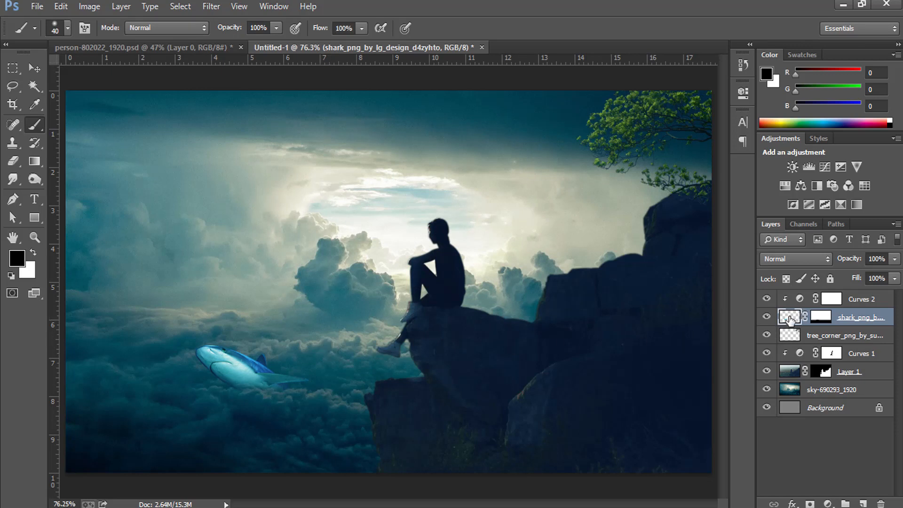
Select the shark's outline, darken its edges with the Burn tool at Midtones range and 100% exposure, and deselect.
left_click(790, 320, "ctrl")
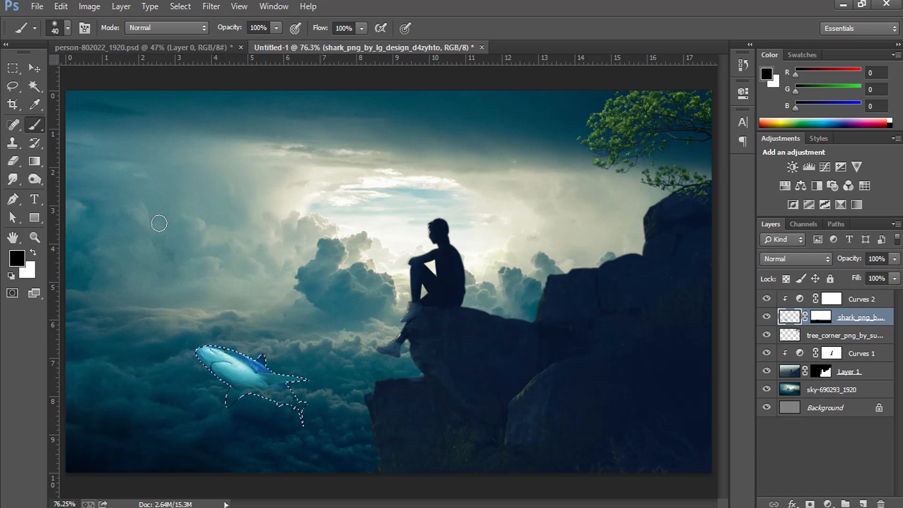
left_click(36, 179)
left_click(77, 186)
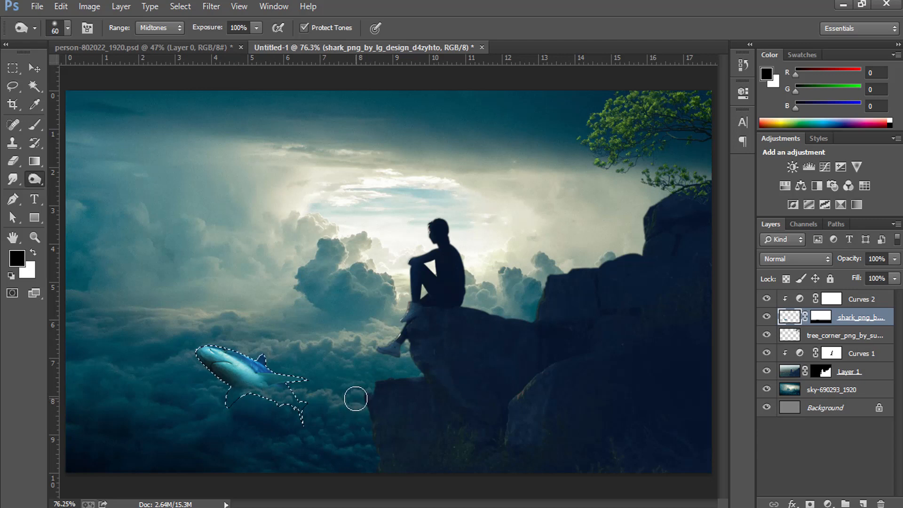
key("ctrl+d")
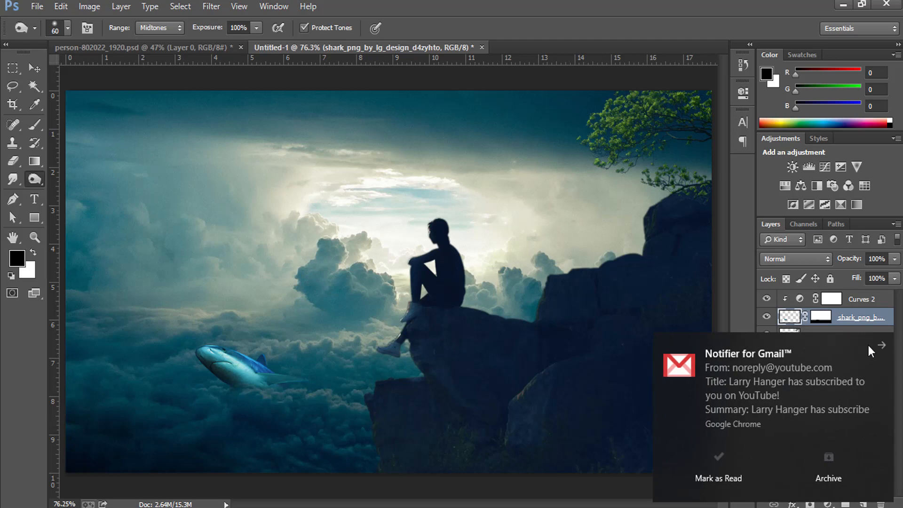
left_click(878, 346)
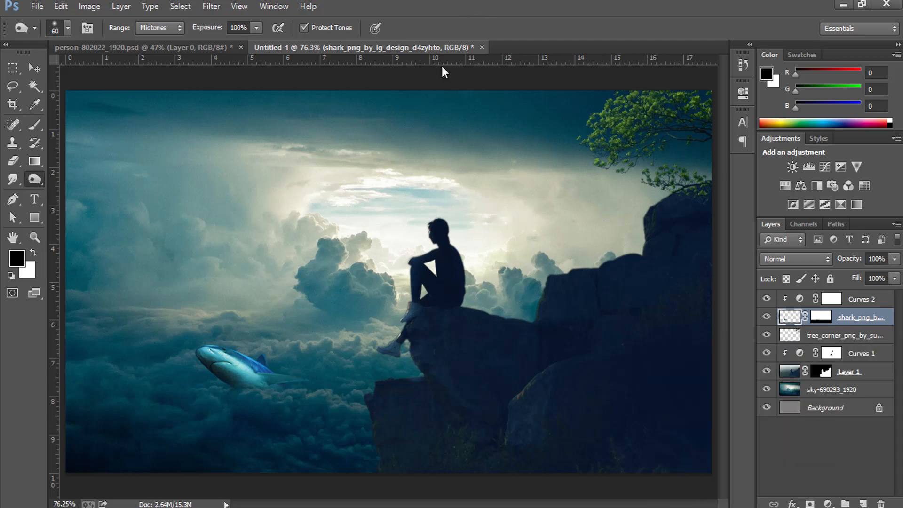
Create a new layer beneath the shark and paint a soft black shadow under it at 43% opacity and 55% flow.
left_click(847, 339)
left_click(863, 503)
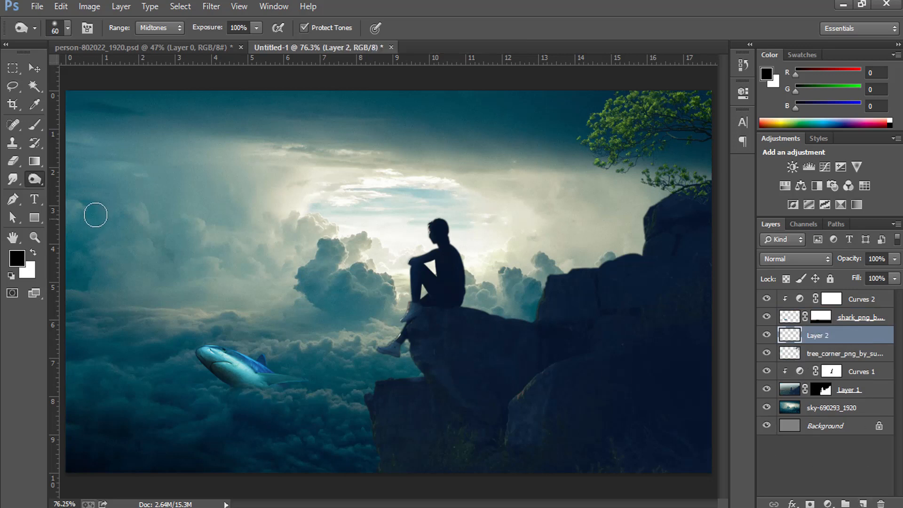
left_click(33, 124)
left_click(72, 121)
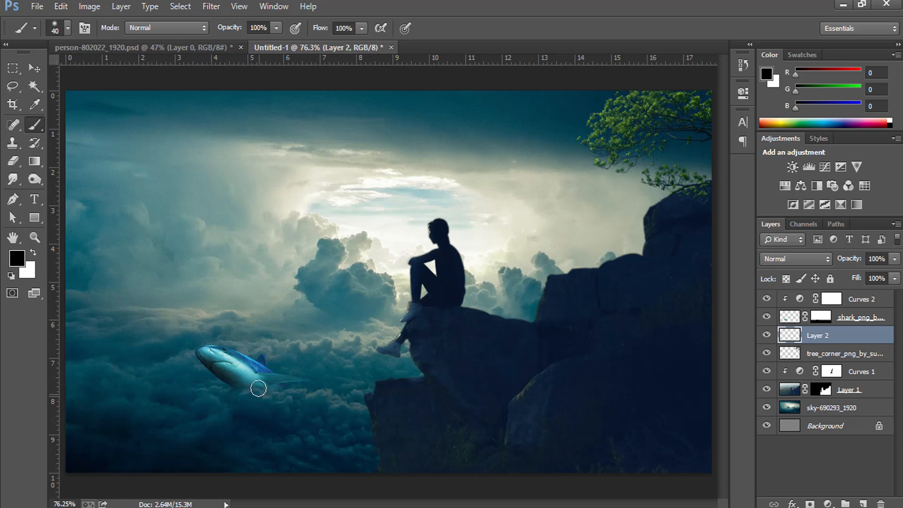
left_click_drag(233, 29, 205, 28)
left_click_drag(320, 28, 297, 28)
mouse_move(261, 396)
left_mouse_down()
mouse_move(224, 405)
mouse_move(269, 402)
mouse_move(142, 440)
mouse_move(215, 412)
mouse_move(193, 418)
left_mouse_up()
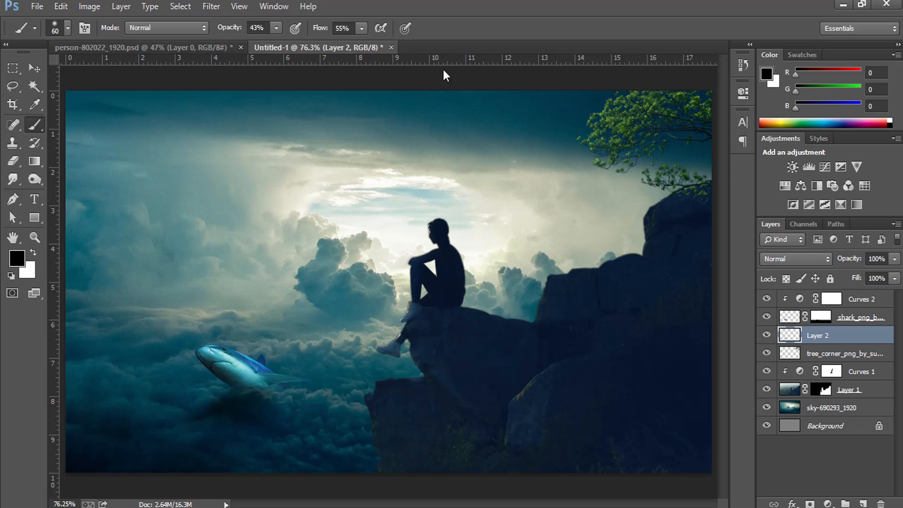
Place the moon_PNG20 image from folder 23 in Work into the composite and commit it at its default size.
left_click(190, 507)
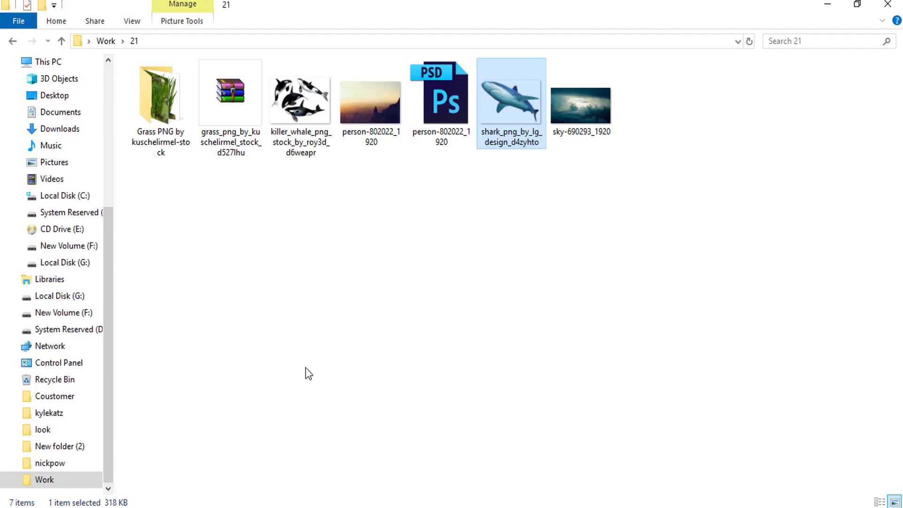
right_click(374, 208)
left_click(390, 259)
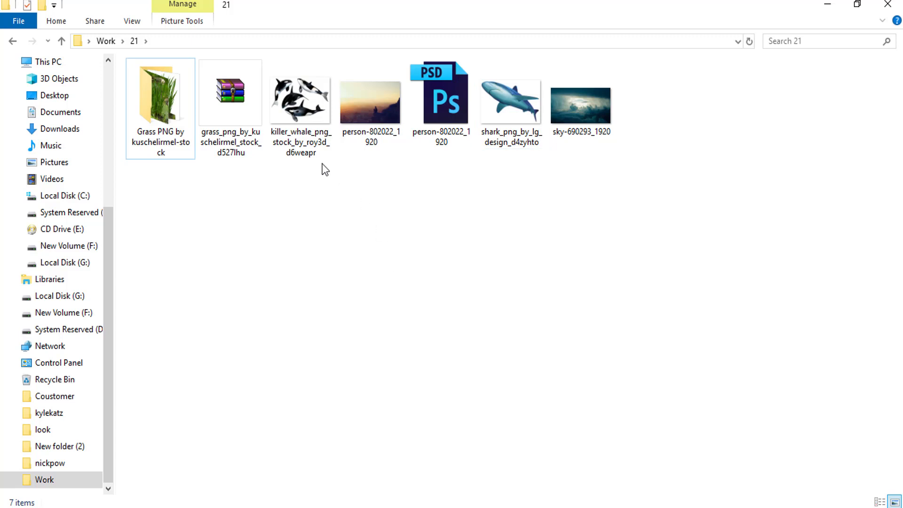
left_click(11, 41)
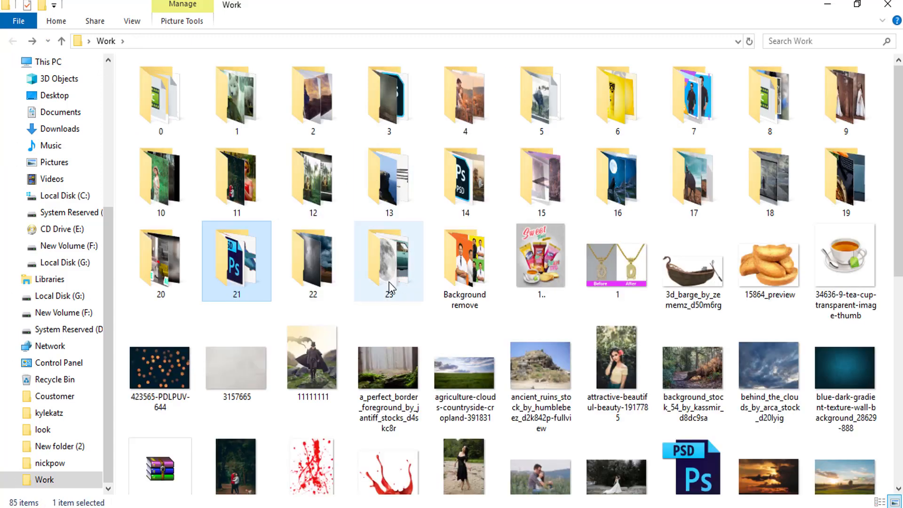
double_click(403, 274)
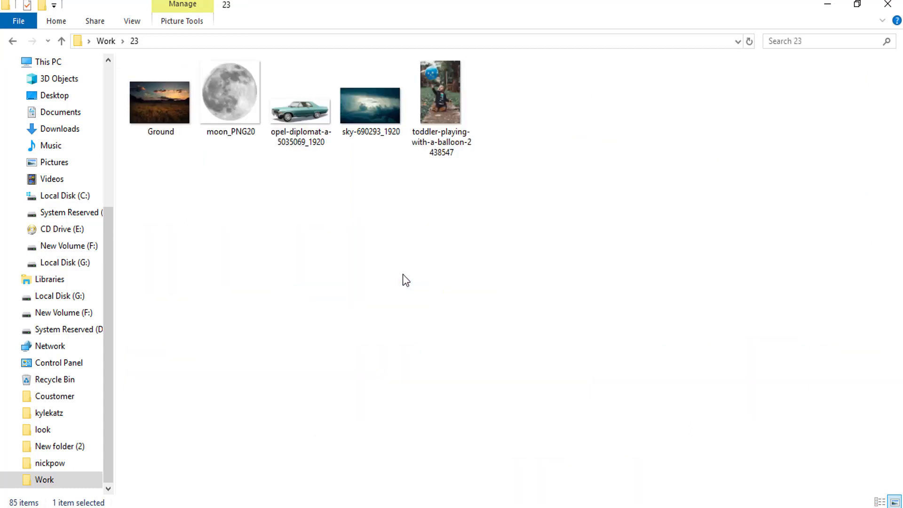
left_click(230, 103)
left_click_drag(230, 99, 466, 382)
left_click_drag(423, 225, 423, 226)
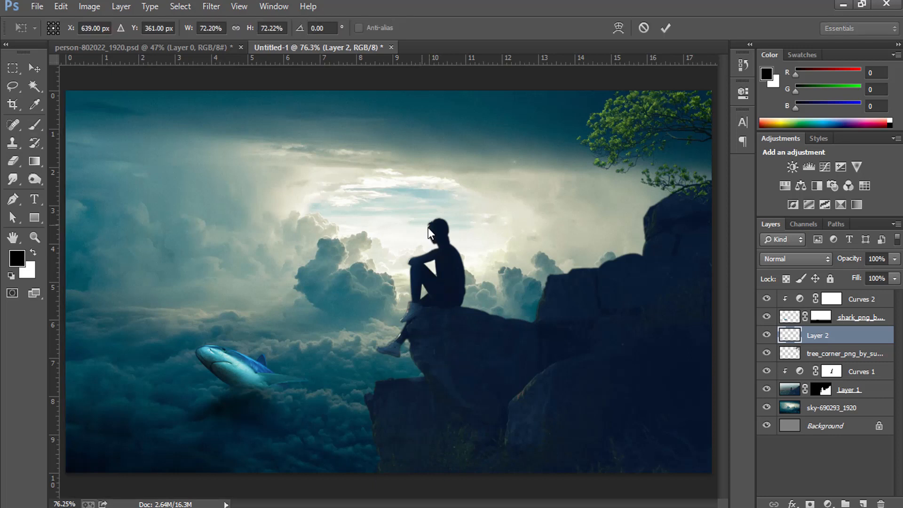
left_click(665, 28)
key("b")
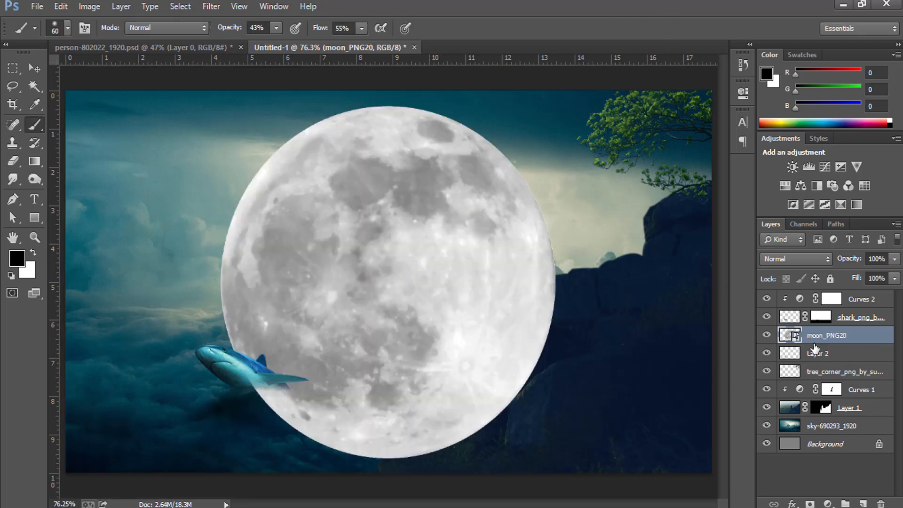
Move the moon layer directly above the sky layer, scale it to about 21%, and position it behind the seated person's head.
left_click_drag(836, 338, 846, 425)
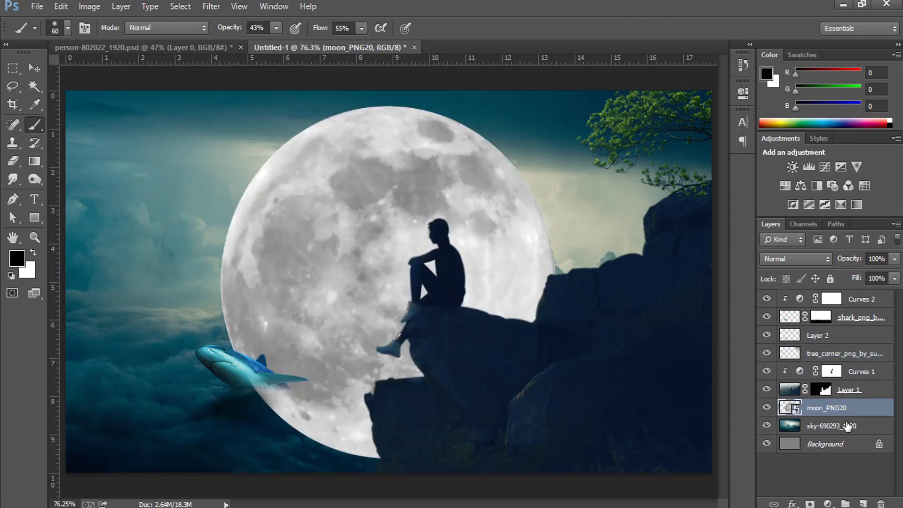
key("ctrl+t")
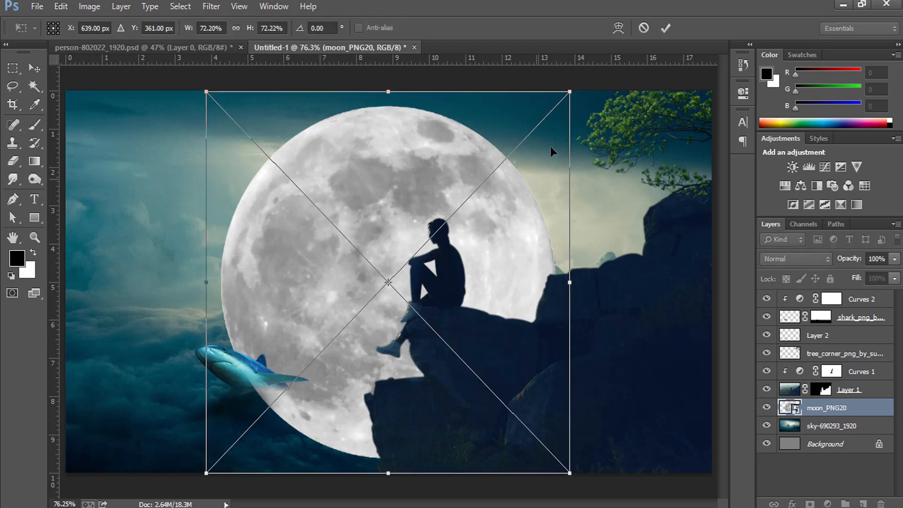
left_click_drag(572, 89, 521, 174)
left_click_drag(493, 228, 490, 168)
left_click_drag(497, 100, 447, 172)
left_click_drag(393, 226, 427, 228)
left_click_drag(474, 167, 467, 175)
mouse_move(451, 214)
left_mouse_down()
mouse_move(443, 220)
mouse_move(452, 211)
left_mouse_up()
mouse_move(465, 177)
left_mouse_down()
mouse_move(457, 187)
mouse_move(477, 180)
mouse_move(444, 201)
left_mouse_up()
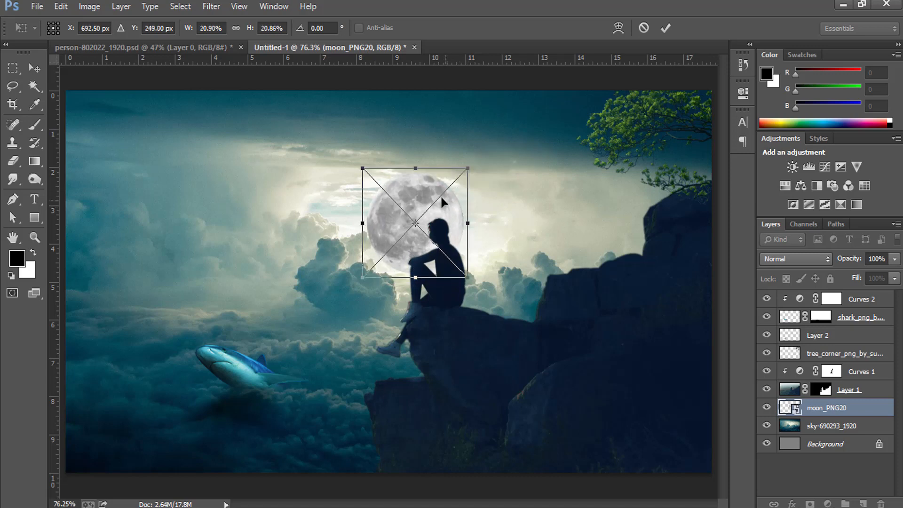
key("Return")
key("b")
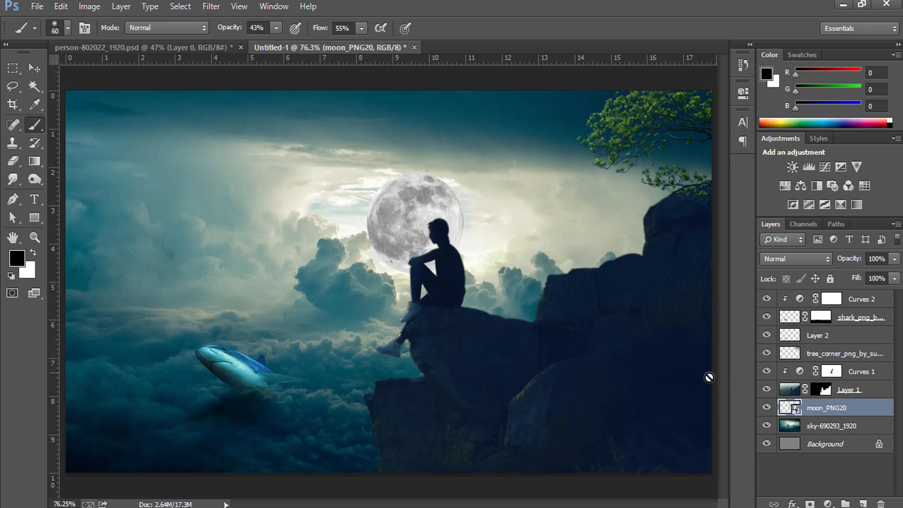
Duplicate the moon layer, hide the copy, and rasterize the original moon layer beneath it.
left_click(766, 408)
left_click(766, 407)
left_click_drag(833, 410, 863, 504)
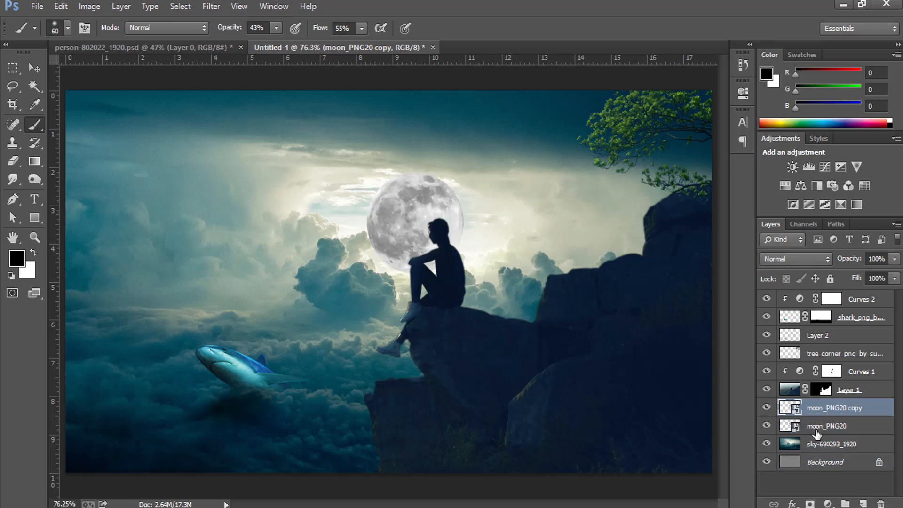
left_click(803, 420)
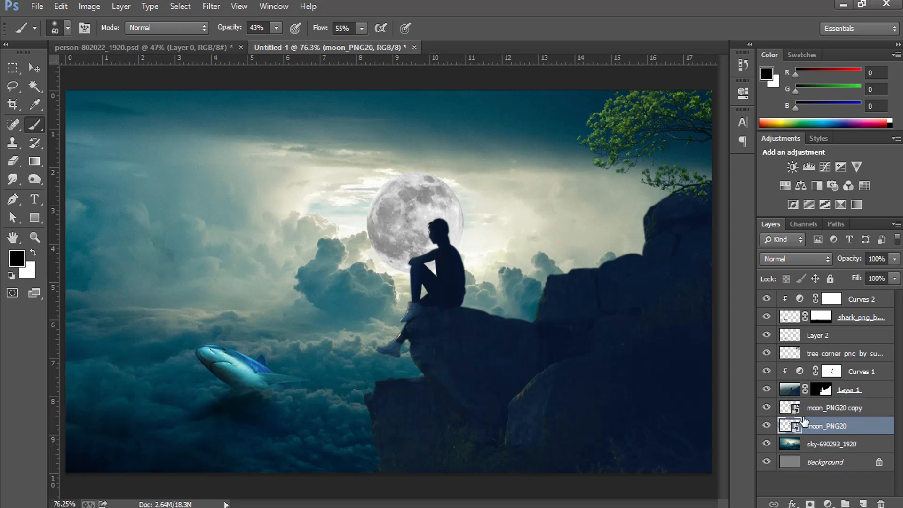
right_click(875, 426)
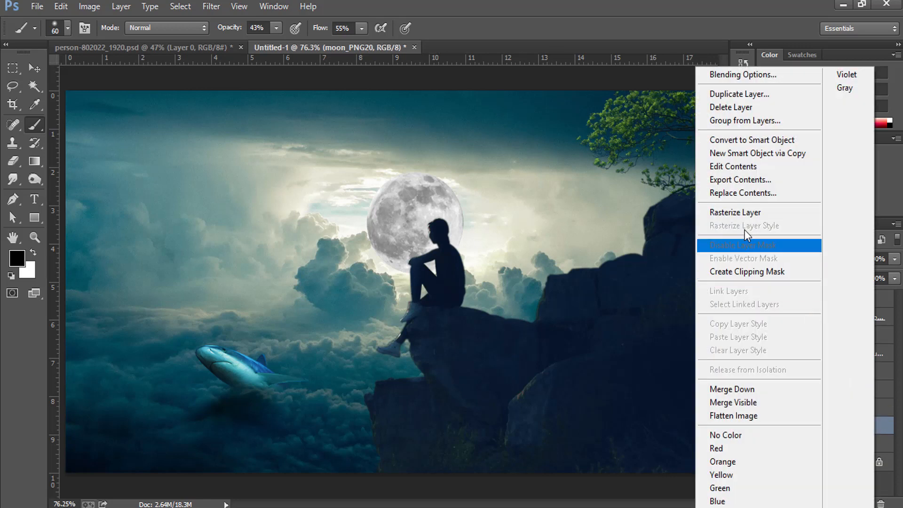
left_click(745, 213)
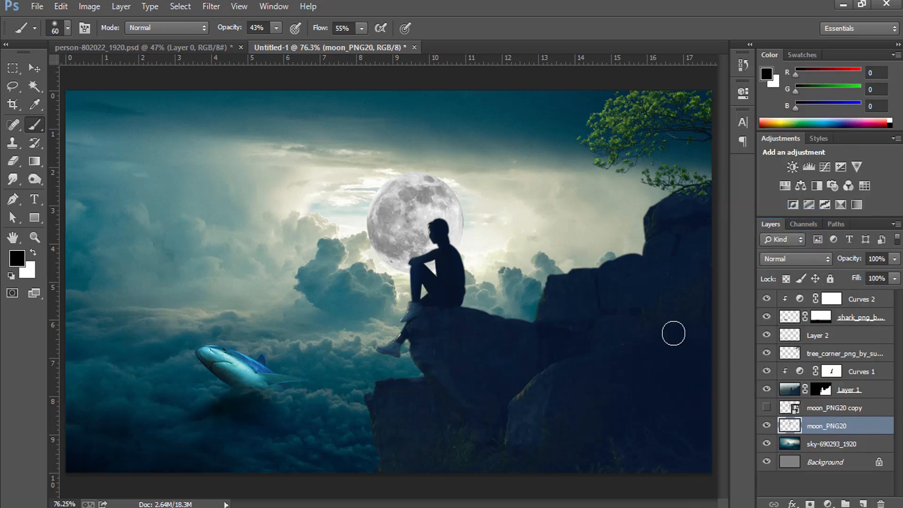
Try to fill the original moon layer with white at 100% opacity without a selection.
left_click(60, 6)
left_click(104, 186)
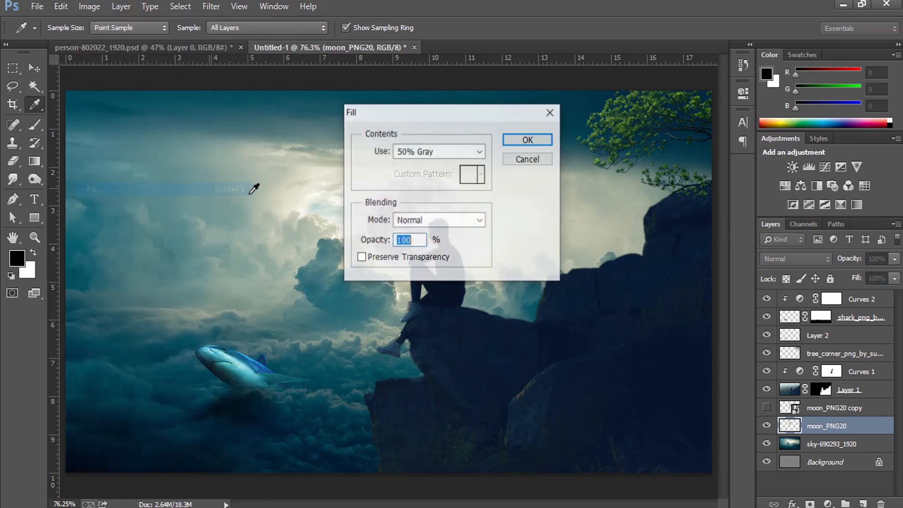
left_click(478, 151)
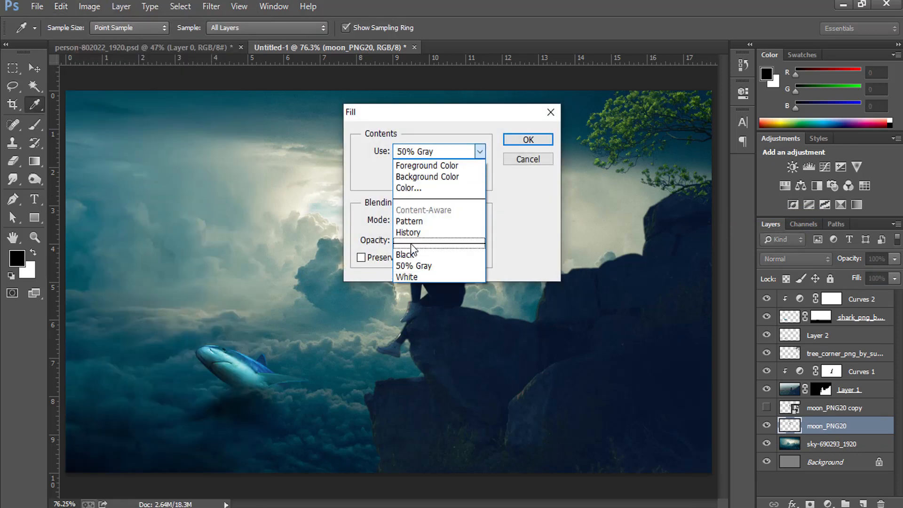
left_click(413, 276)
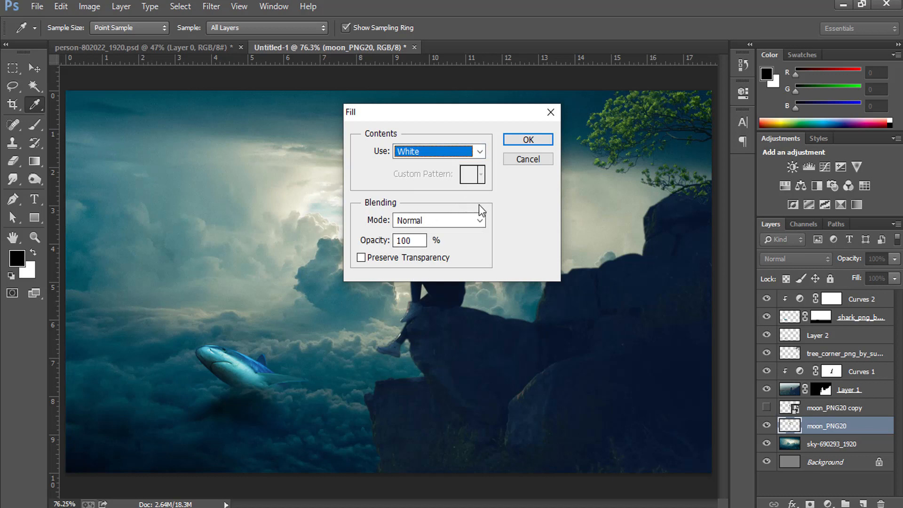
left_click(528, 139)
key("b")
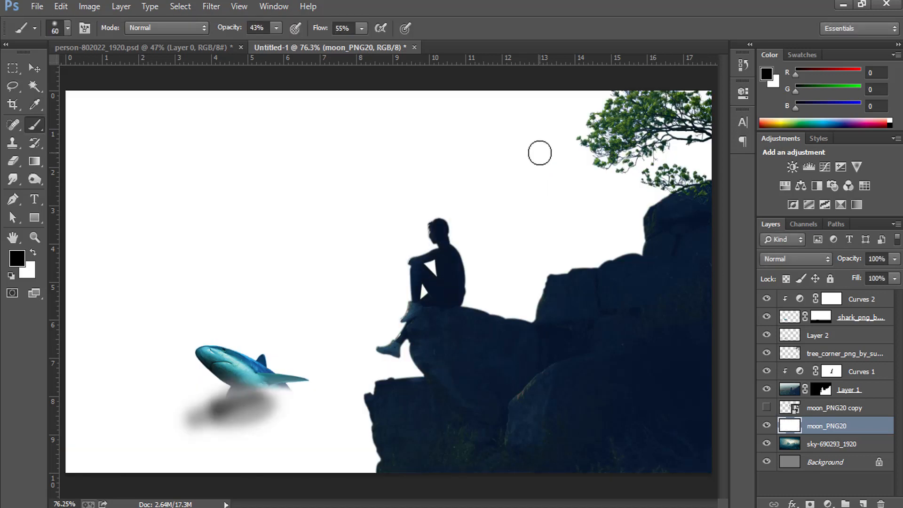
key("ctrl+z")
Select the original moon's outline, fill it with white in Normal mode at 100% opacity, and deselect.
left_click(766, 426)
left_click(767, 426)
left_click(789, 426, "ctrl")
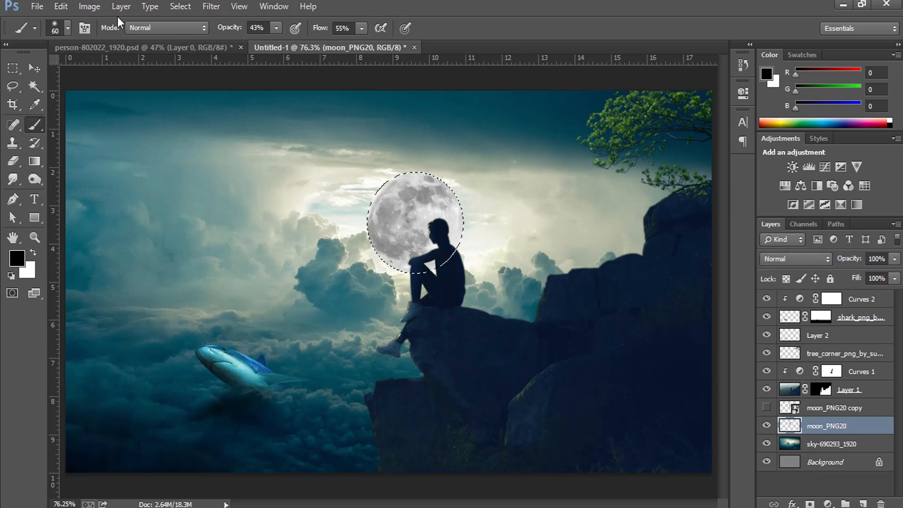
left_click(60, 6)
left_click(175, 188)
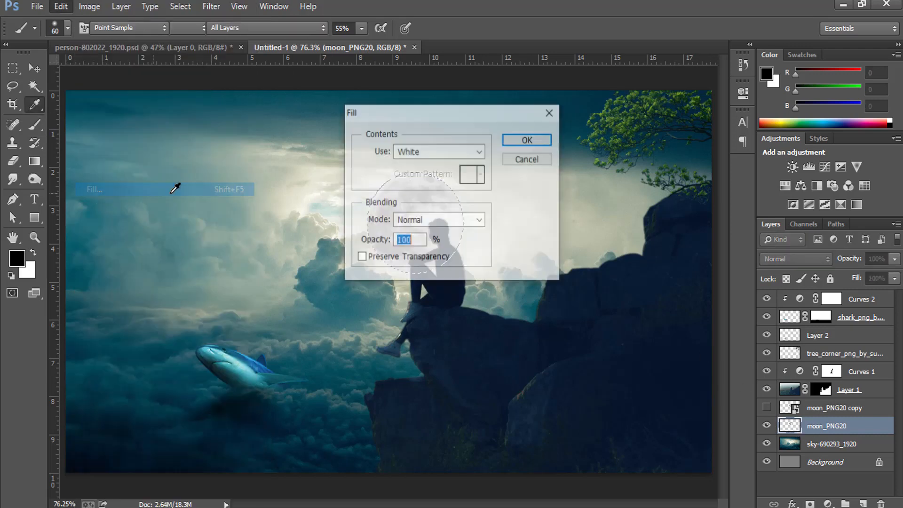
left_click(520, 143)
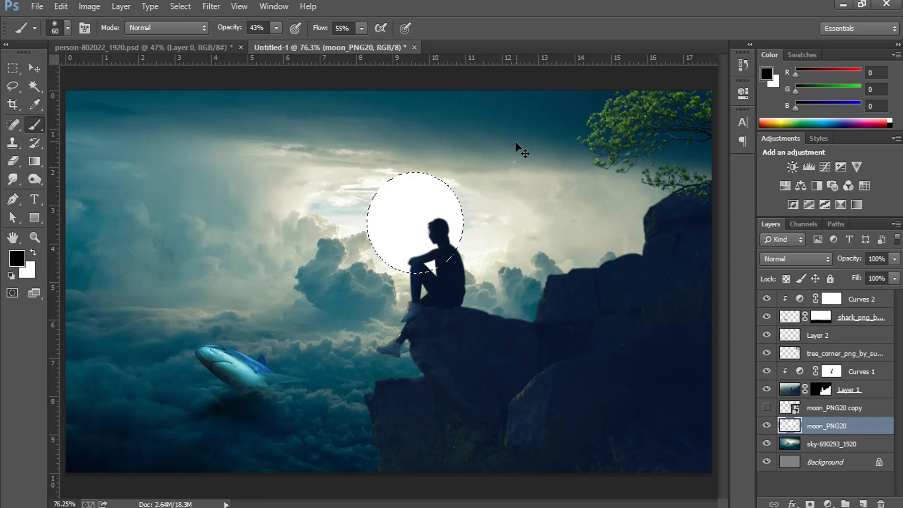
key("ctrl+d")
Apply a Gaussian Blur with a radius of 29.1 pixels to the white moon disc to make a glow.
left_click(207, 6)
mouse_move(252, 161)
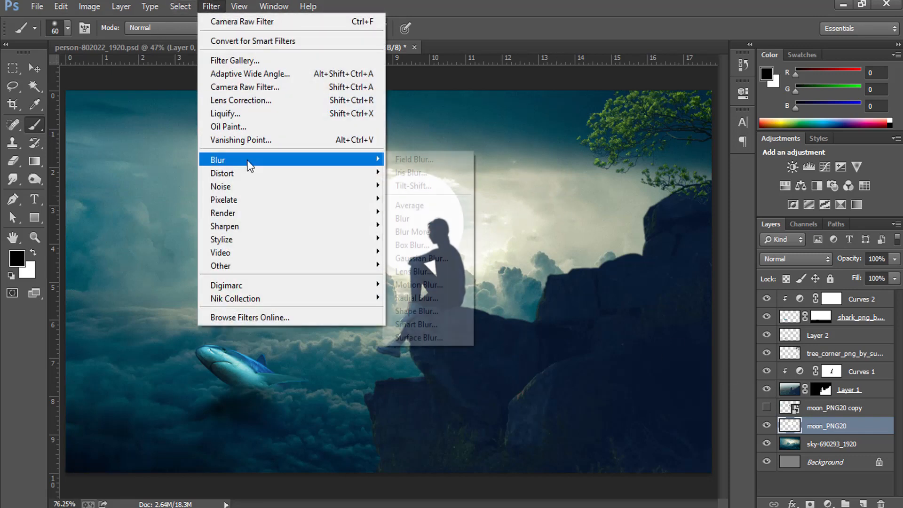
left_click(414, 258)
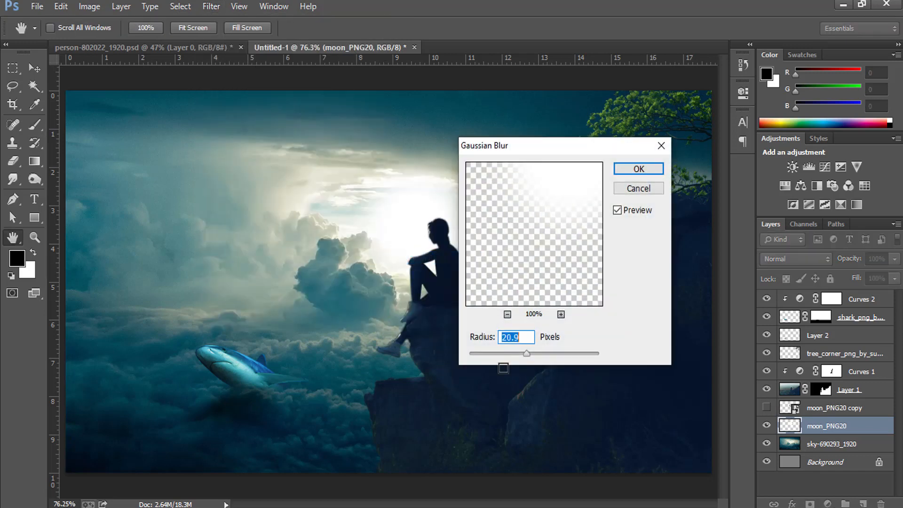
mouse_move(534, 354)
left_mouse_down()
mouse_move(544, 353)
mouse_move(519, 354)
mouse_move(530, 354)
left_mouse_up()
left_click(631, 174)
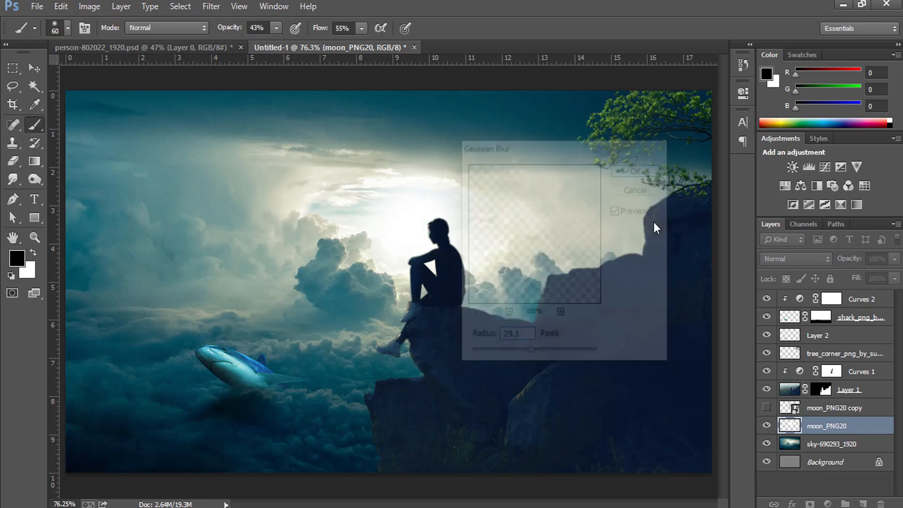
Show the moon copy layer and scale it down slightly about its centre so it sits inside the glow.
left_click(767, 408)
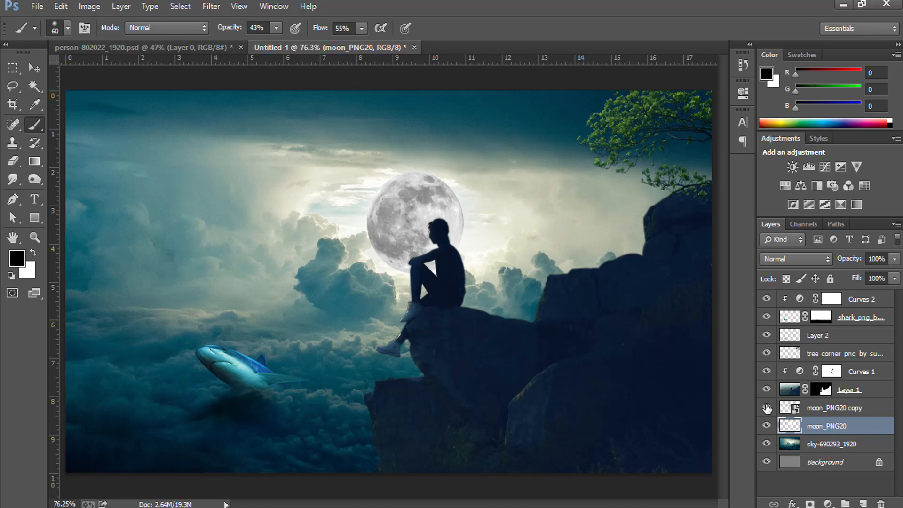
left_click(851, 409)
key("ctrl+t")
left_click_drag(465, 171, 463, 173)
left_click(665, 28)
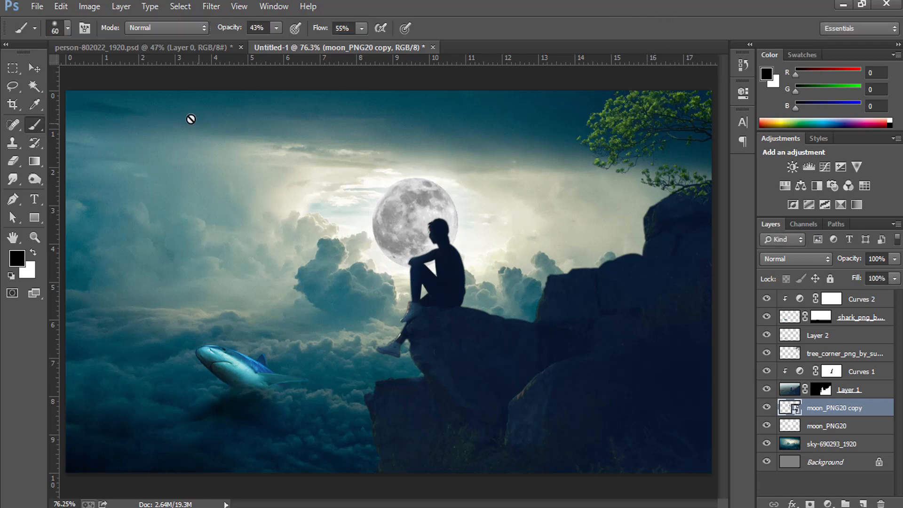
left_click(768, 407)
left_click(768, 407)
Rasterize the moon copy layer so that image adjustments can be applied directly to it.
left_click(89, 7)
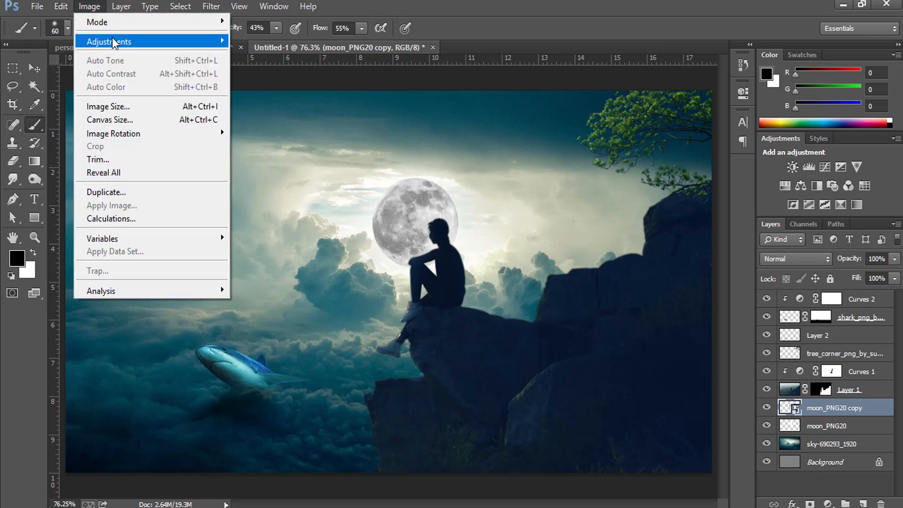
left_click(274, 7)
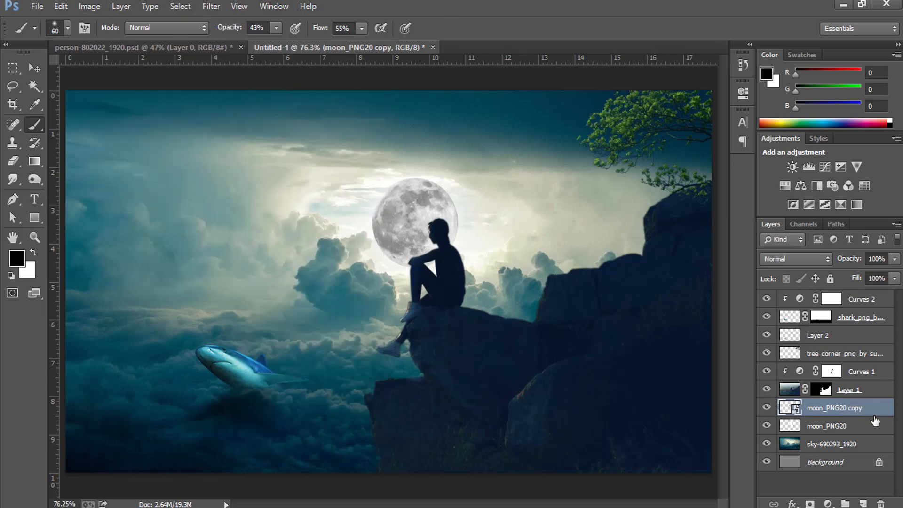
right_click(889, 411)
left_click(750, 217)
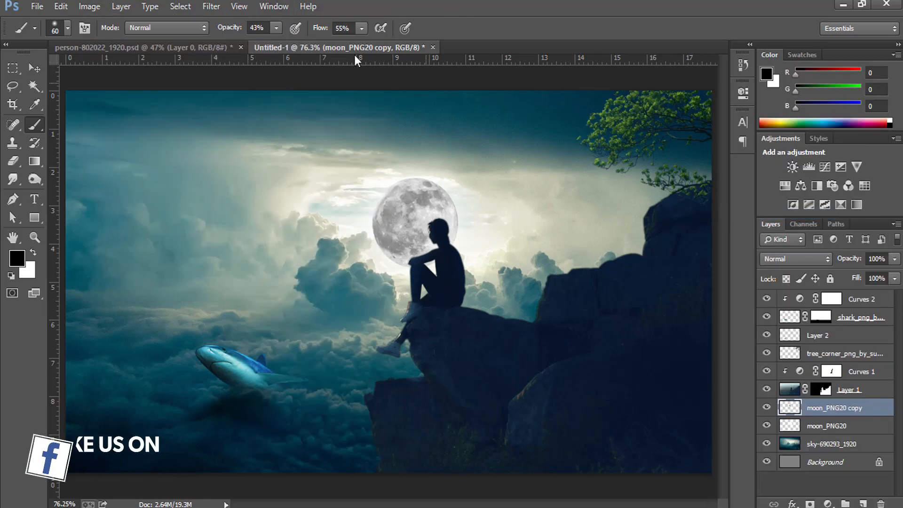
Brighten the moon copy with Brightness/Contrast at brightness 33, lower its contrast, and apply the adjustment.
left_click(100, 6)
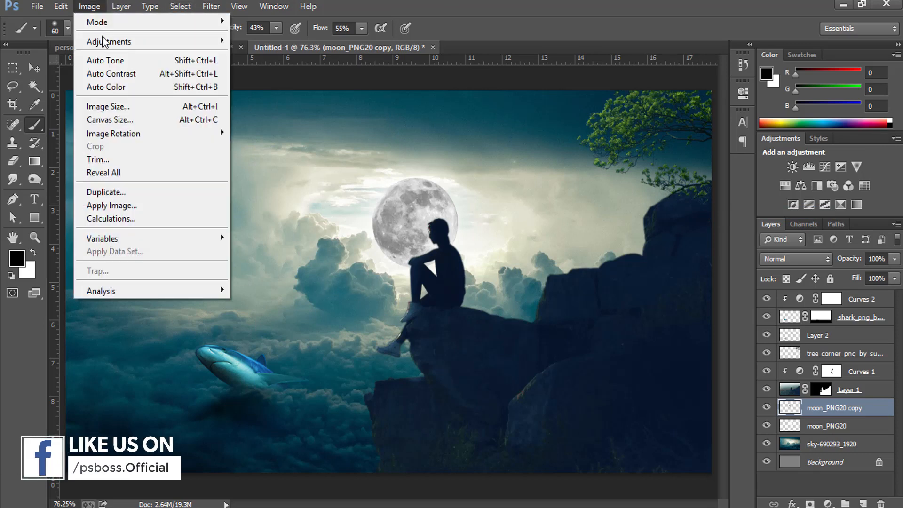
mouse_move(202, 43)
left_click(260, 41)
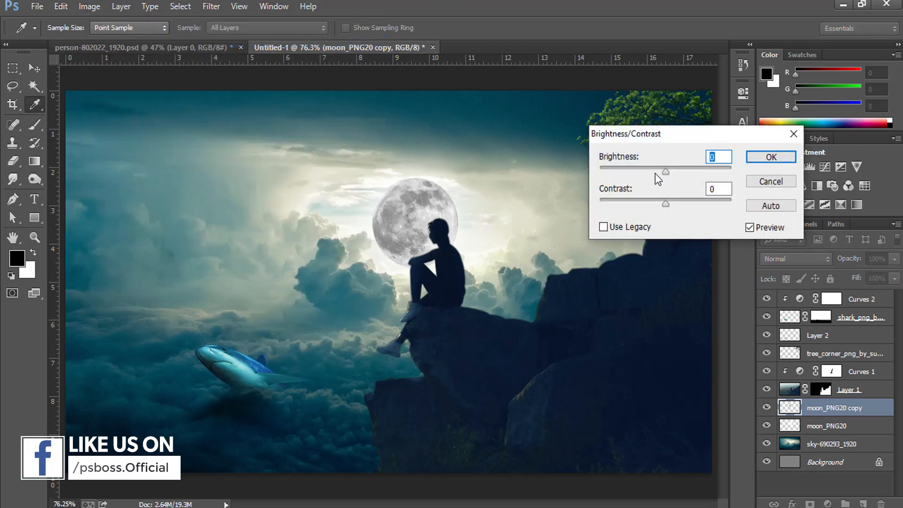
left_click_drag(668, 171, 680, 171)
left_click(666, 205)
left_click_drag(656, 207, 631, 205)
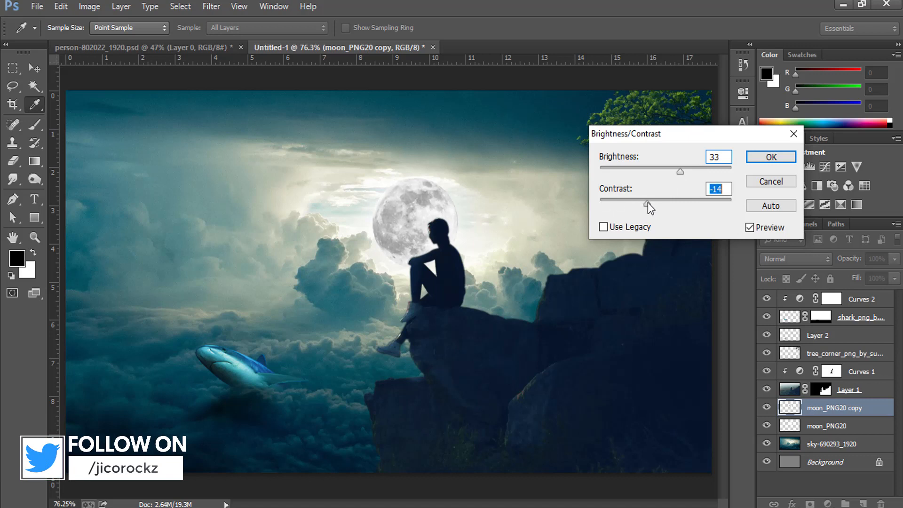
left_click(758, 158)
key("b")
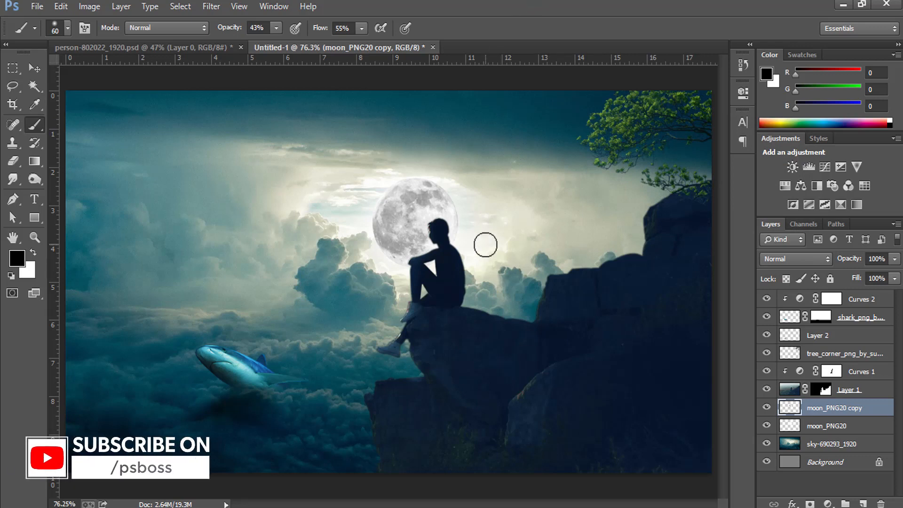
Add a new empty layer above the Curves 2 adjustment at the top of the layer stack.
left_click(32, 66)
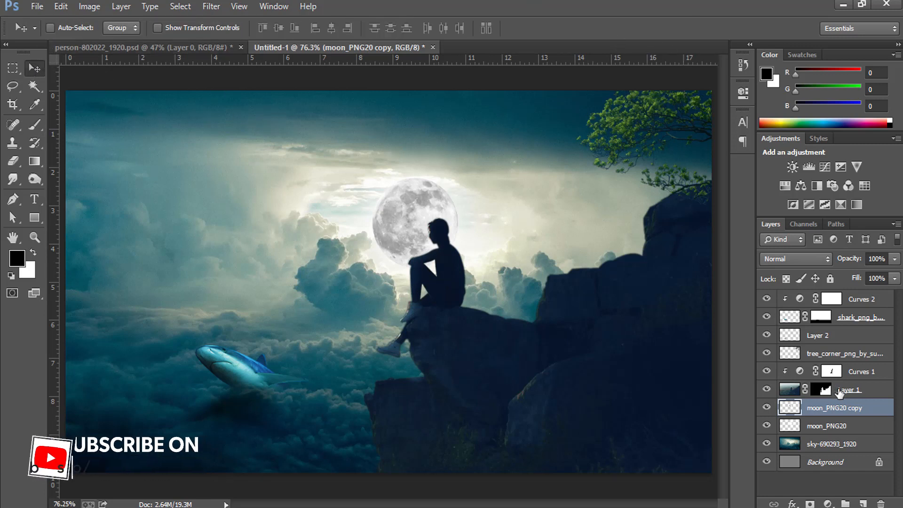
left_click(867, 303)
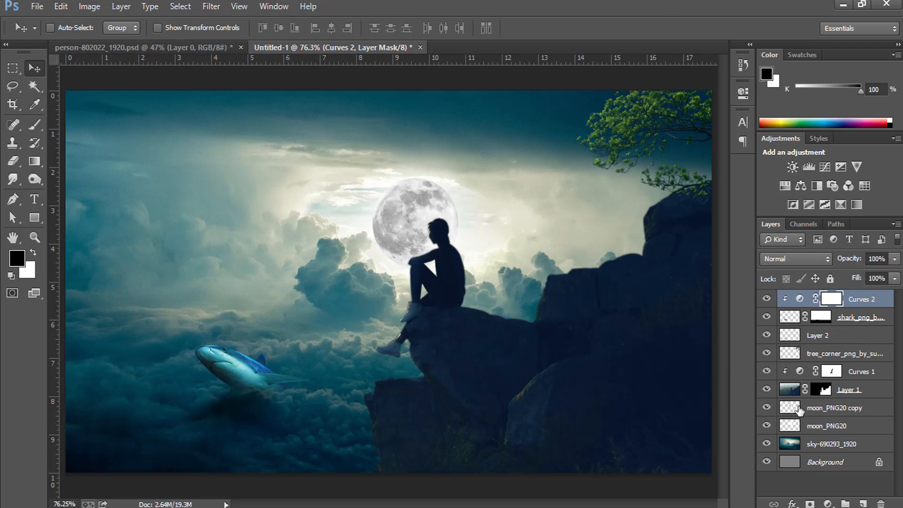
left_click(863, 503)
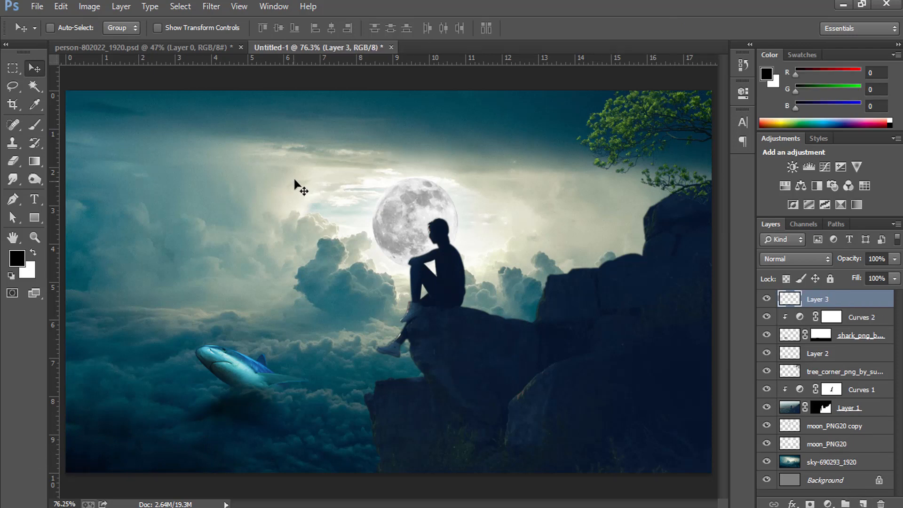
Stamp a black bird flock beside the moon with the 232 px bird brush reduced to 100 px, at 100% opacity and flow.
right_click(37, 122)
left_click(79, 122)
left_click(67, 28)
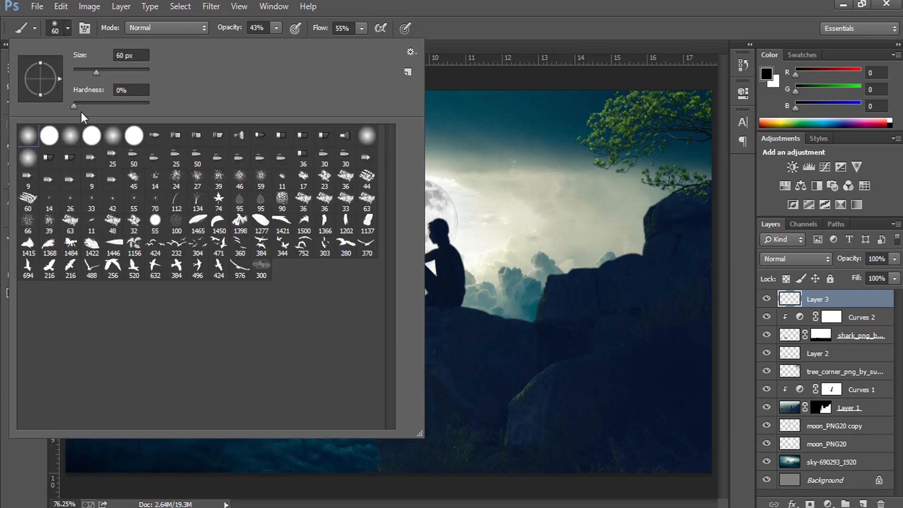
double_click(182, 250)
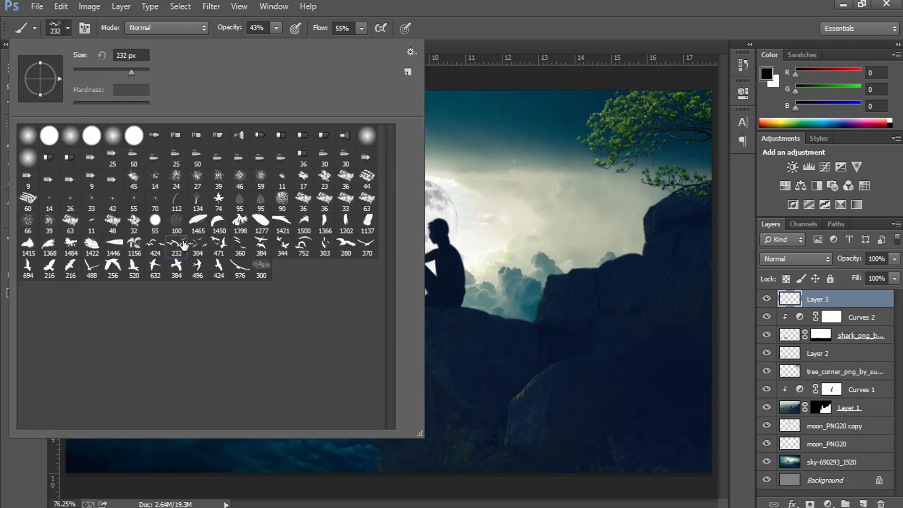
key("bracketleft")
key("bracketleft")
key("bracketleft")
key("bracketleft")
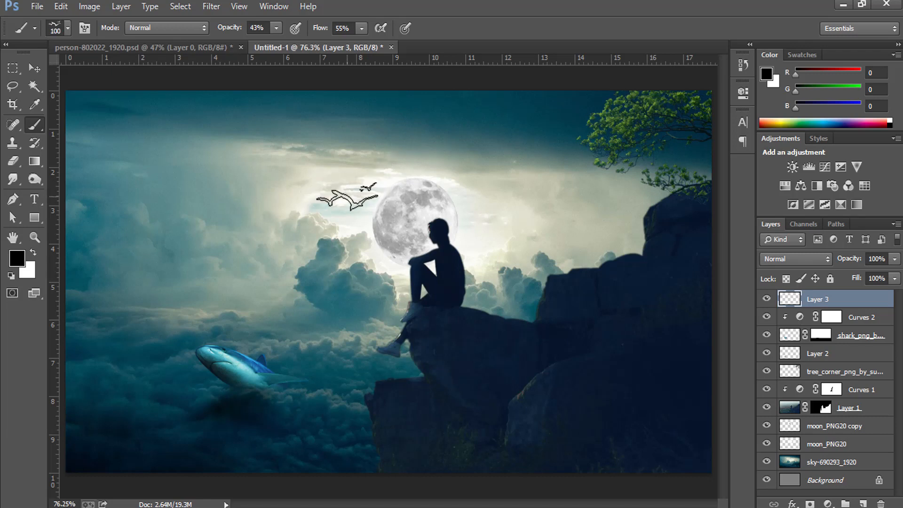
left_click(347, 197)
key("ctrl+z")
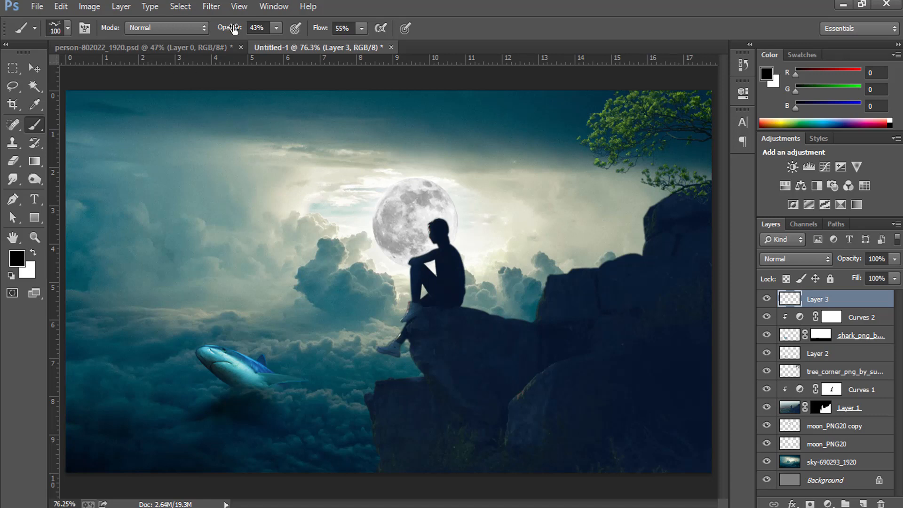
left_click_drag(224, 30, 412, 31)
left_click(354, 203)
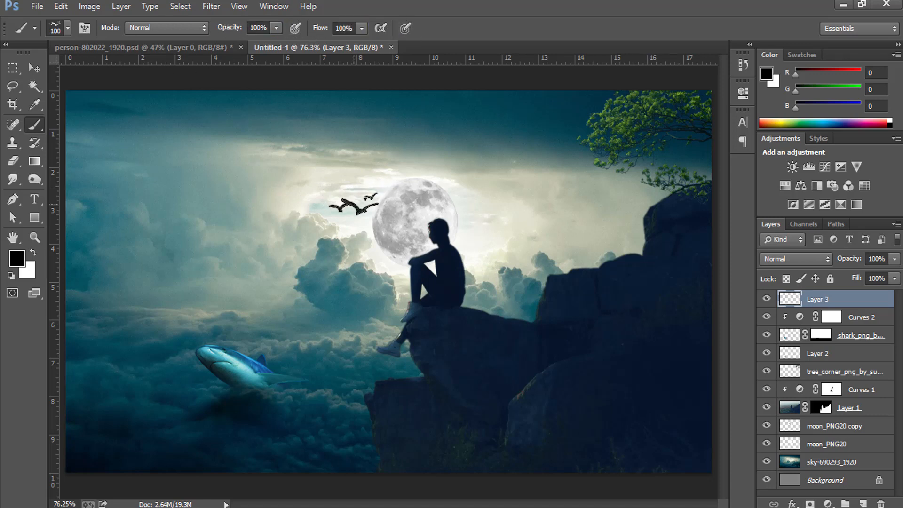
Stamp a second, smaller group of black birds below the first flock with the 471 px bird brush reduced to 50 px.
left_click(69, 27)
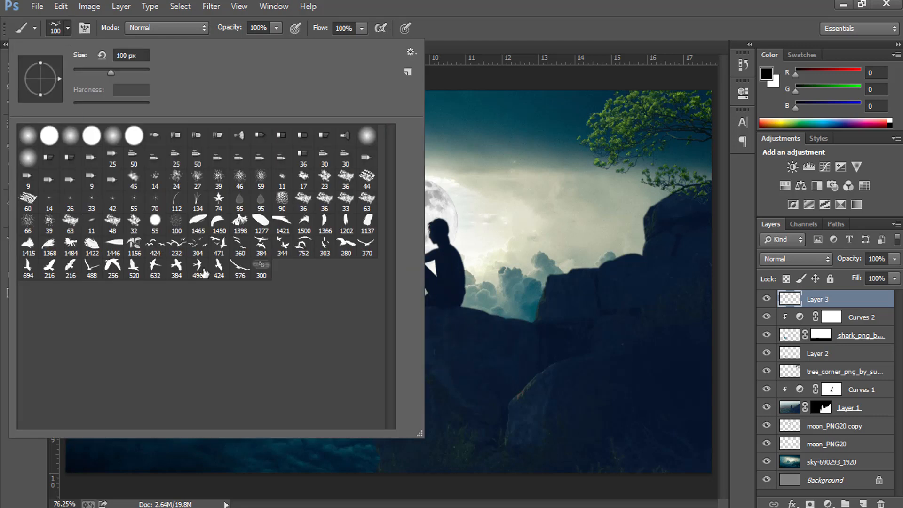
left_click(224, 249)
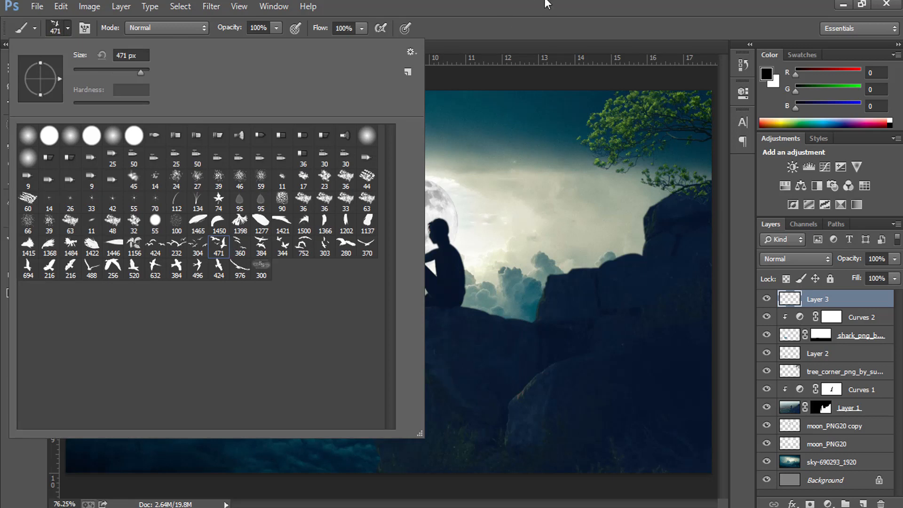
left_click(546, 3)
key("bracketleft")
key("bracketleft")
key("bracketleft")
key("bracketleft")
key("bracketleft")
key("bracketleft")
key("bracketleft")
key("bracketleft")
key("bracketleft")
key("bracketleft")
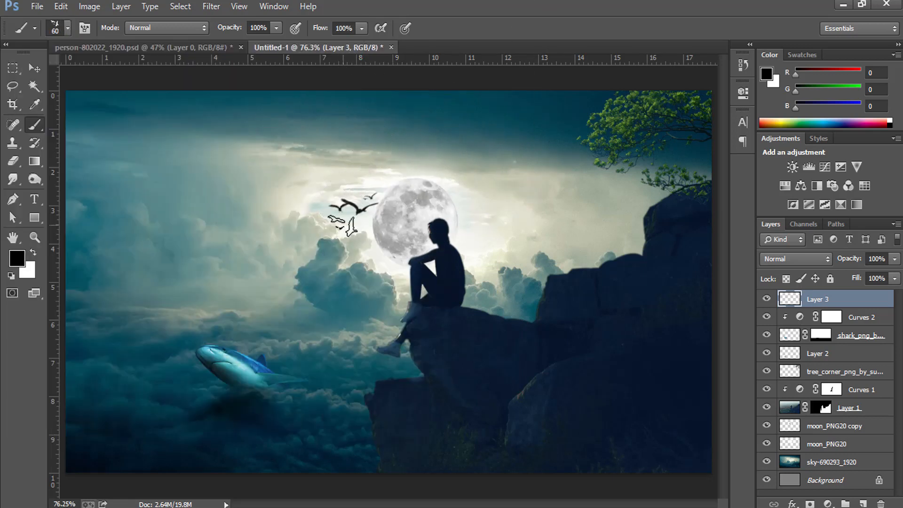
left_click(352, 214)
key("bracketleft")
key("bracketleft")
key("bracketleft")
Add a new top layer, fill it with the merged image through Apply Image (Multiply, 100% opacity), and compare it with the layers beneath.
left_click(863, 503)
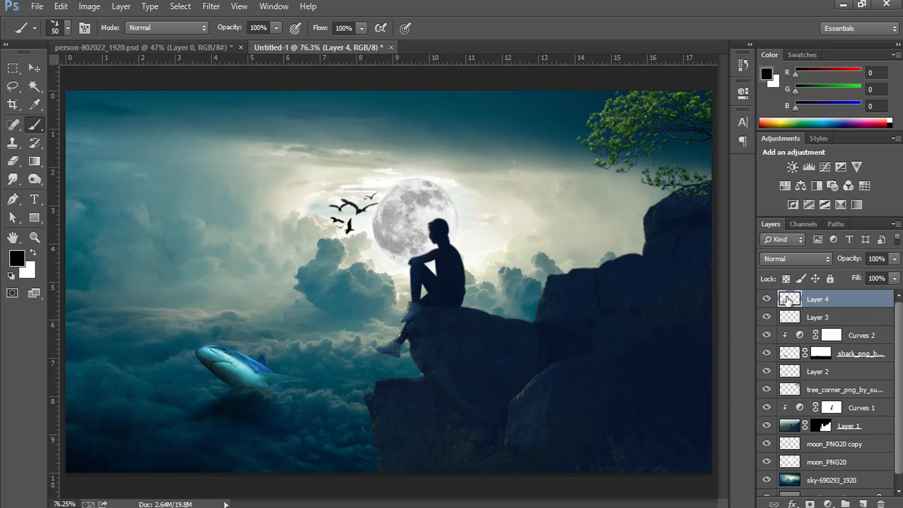
left_click(85, 8)
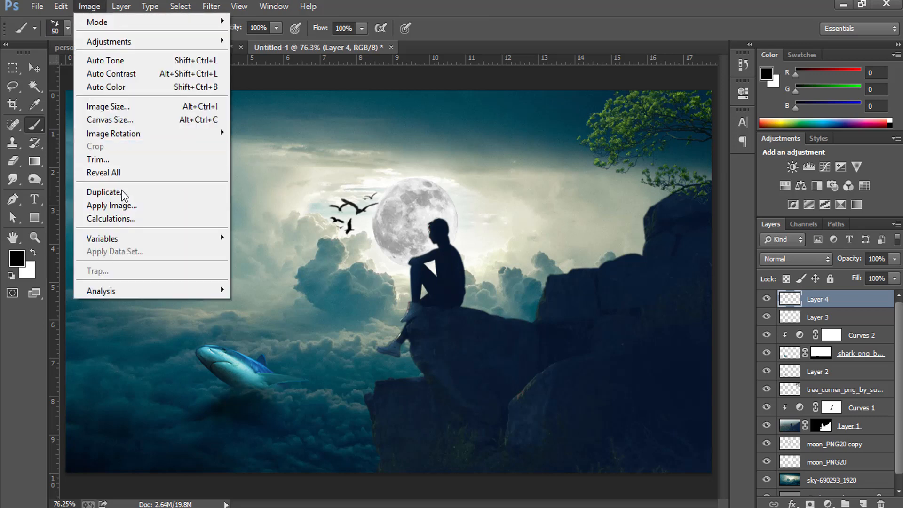
left_click(123, 204)
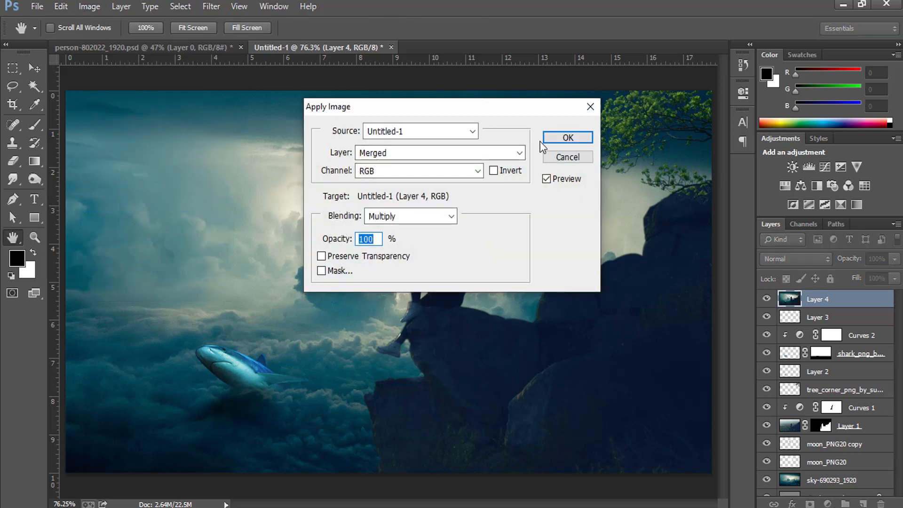
left_click(567, 138)
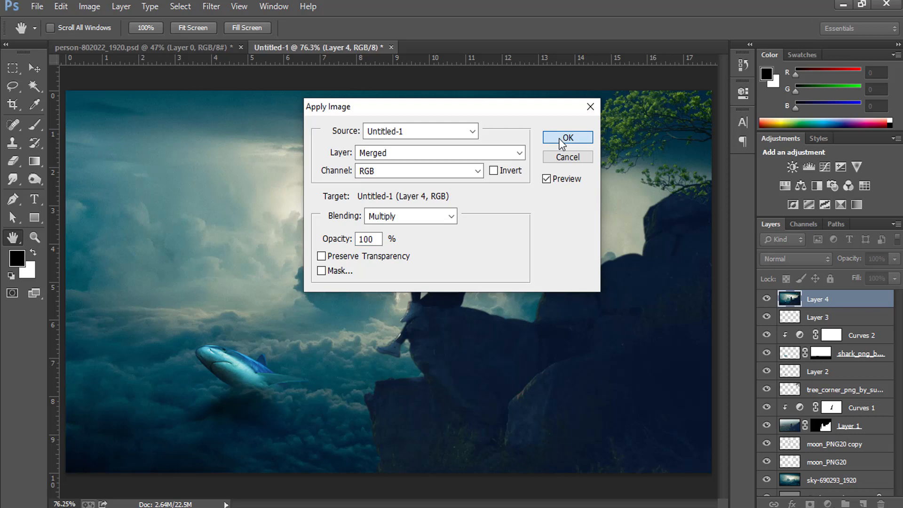
key("b")
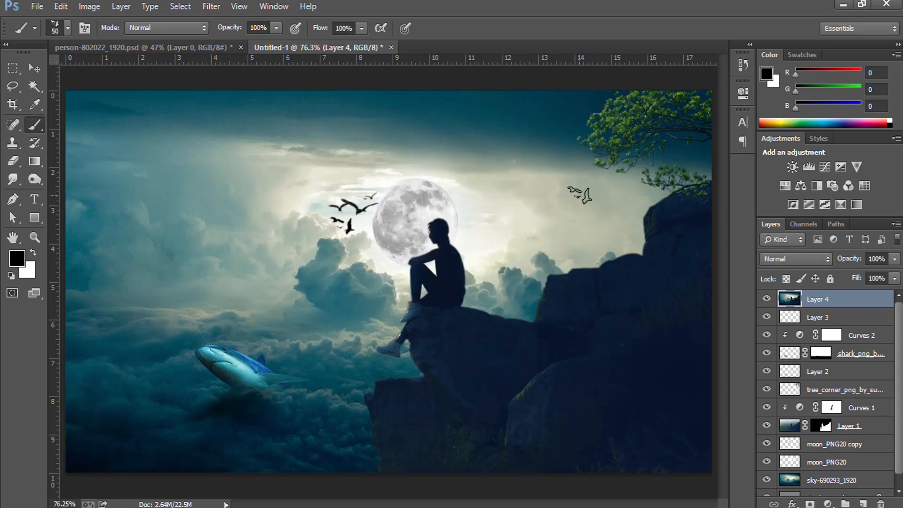
left_click(766, 299)
left_click(767, 299)
In a before/after Camera Raw view of the merged layer, split-tone the highlights with hue 183, saturation 10 and balance -79.
left_click(211, 6)
left_click(238, 87)
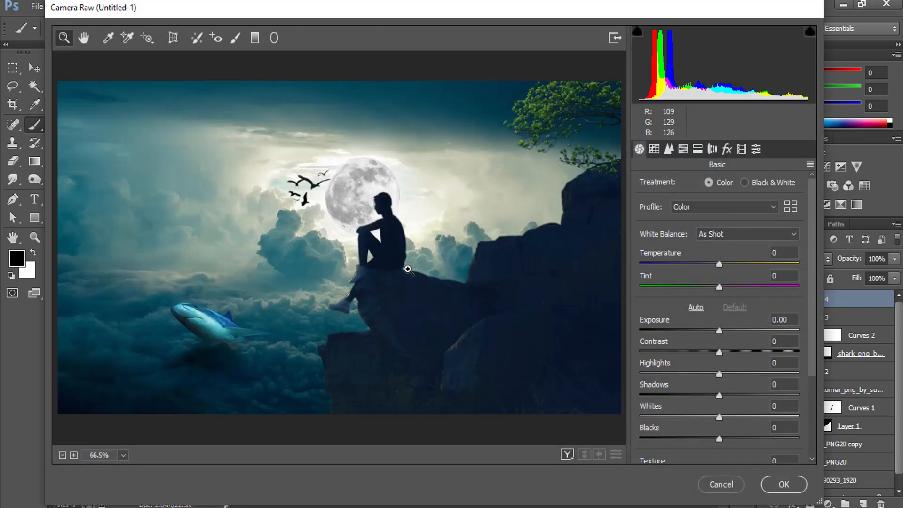
left_click(567, 454)
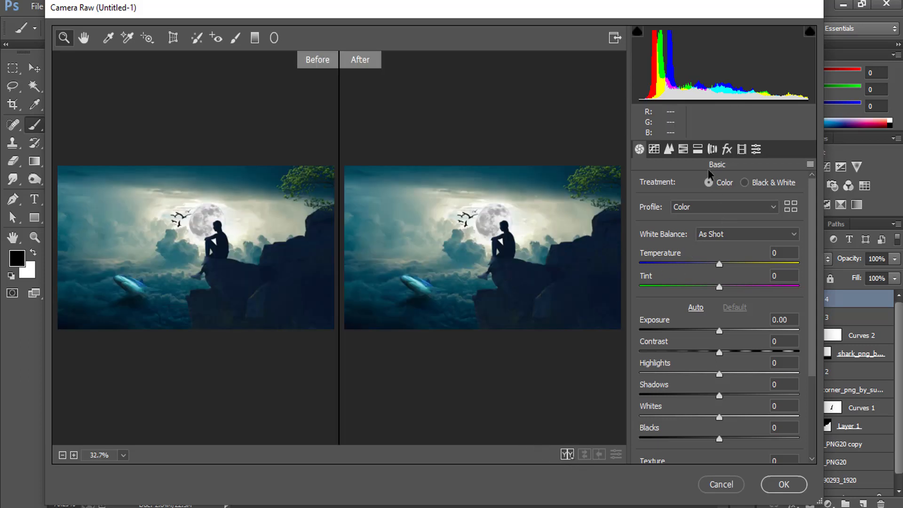
left_click(697, 149)
mouse_move(644, 230)
left_mouse_down()
mouse_move(667, 228)
mouse_move(645, 229)
mouse_move(659, 229)
left_mouse_up()
left_click_drag(724, 267, 622, 256)
left_click_drag(658, 229, 729, 218)
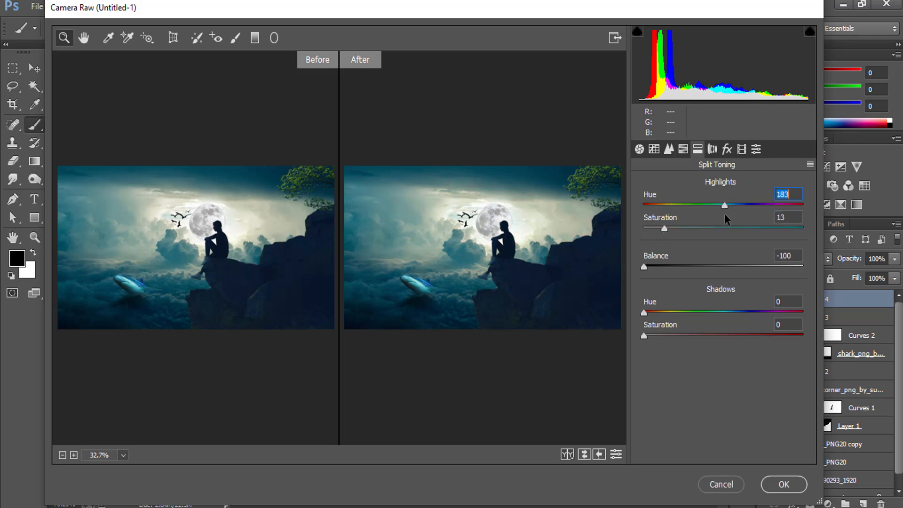
left_click_drag(662, 230, 661, 266)
left_click_drag(671, 229, 659, 232)
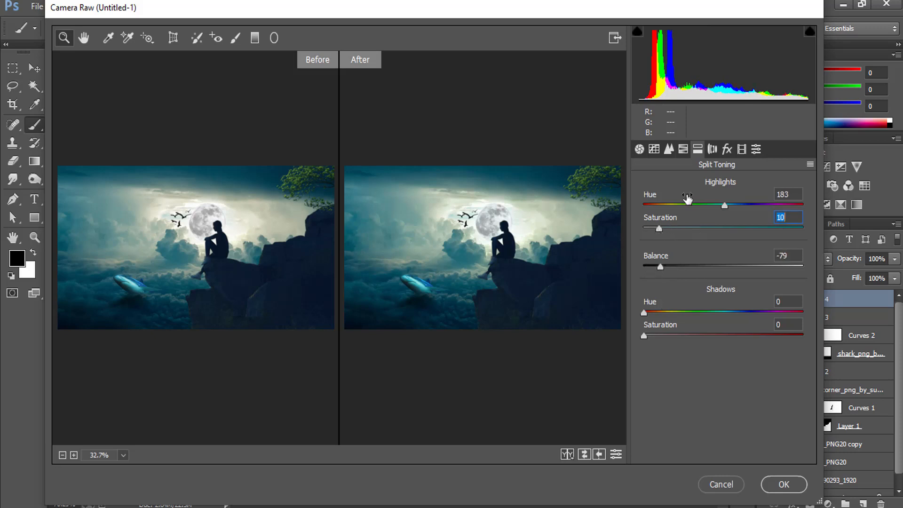
Set the Camera Raw exposure to -0.30, contrast to -28 and vibrance to +18, and apply the filter.
left_click(640, 150)
left_click_drag(718, 330, 699, 350)
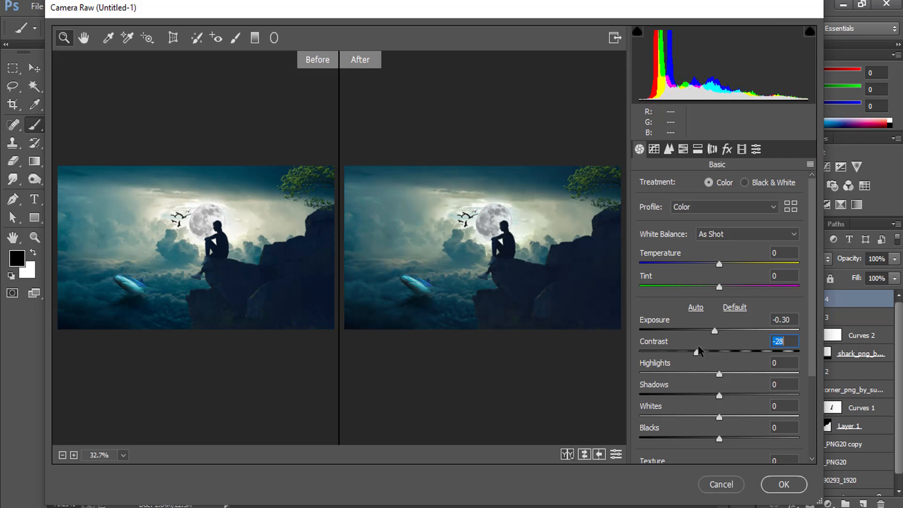
scroll(715, 429, "down", 3)
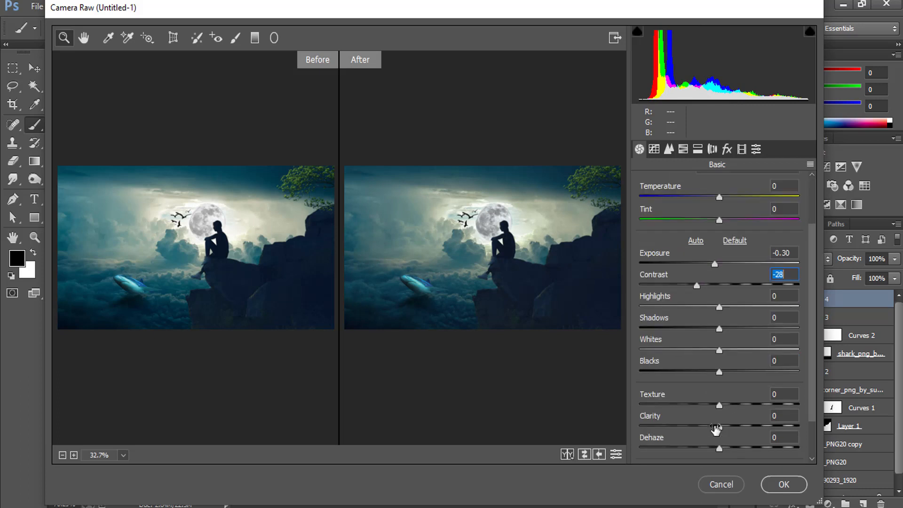
scroll(715, 429, "down", 2)
mouse_move(721, 435)
left_mouse_down()
mouse_move(705, 435)
mouse_move(735, 435)
left_mouse_up()
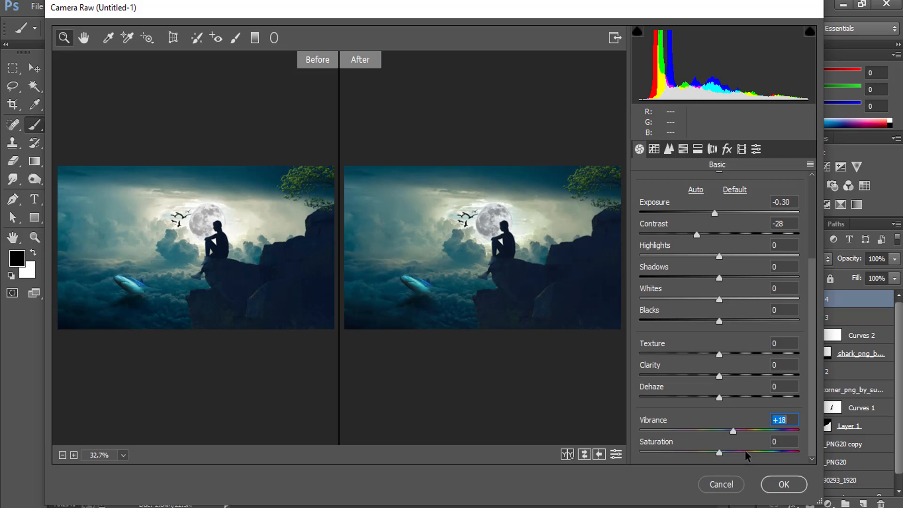
left_click(783, 484)
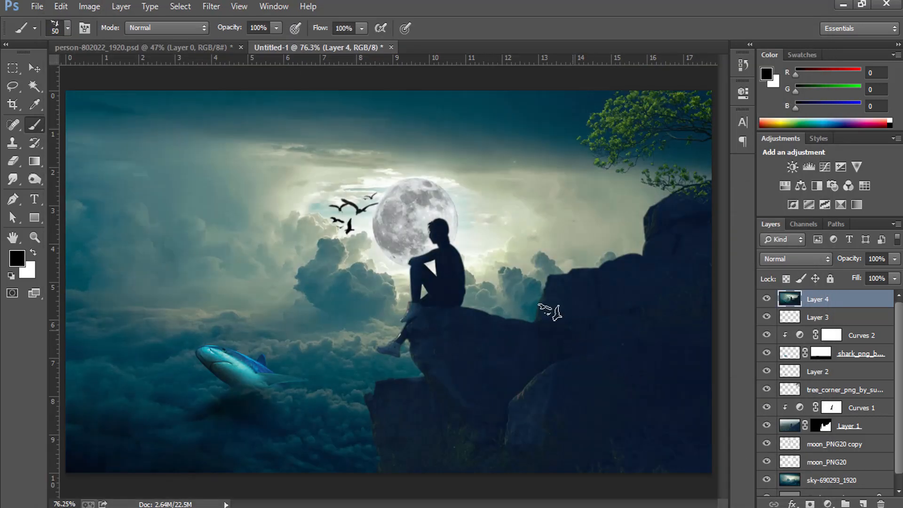
Open the merged layer in Color Efex Pro 4 and set the Cross Processing method to Y06.
left_click(212, 6)
mouse_move(334, 299)
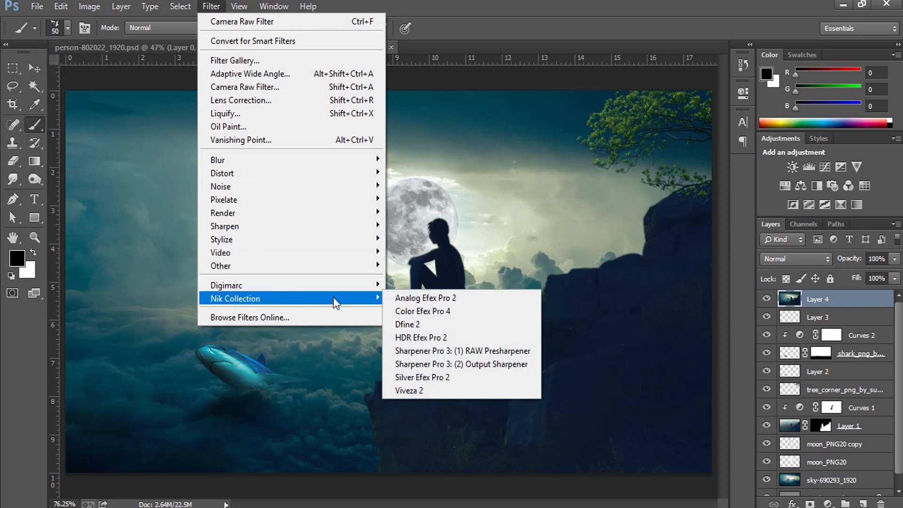
left_click(426, 310)
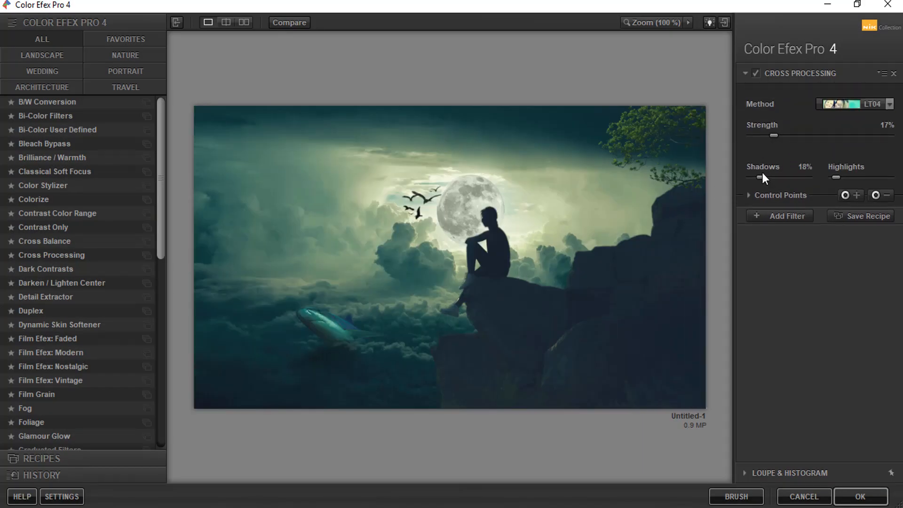
left_click(845, 103)
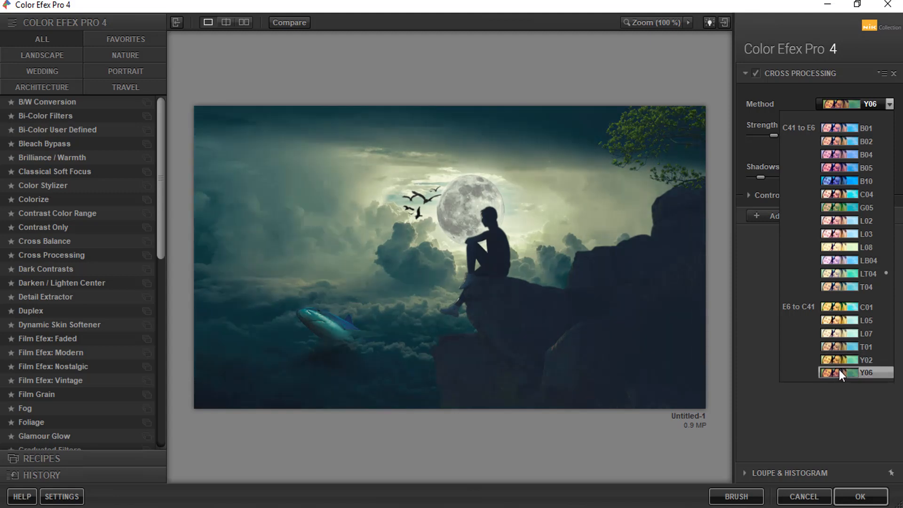
left_click(839, 370)
Adjust the Cross Processing shadows, set its strength to 8%, and apply the filter.
mouse_move(772, 137)
left_mouse_down()
mouse_move(727, 125)
mouse_move(785, 136)
left_mouse_up()
mouse_move(760, 174)
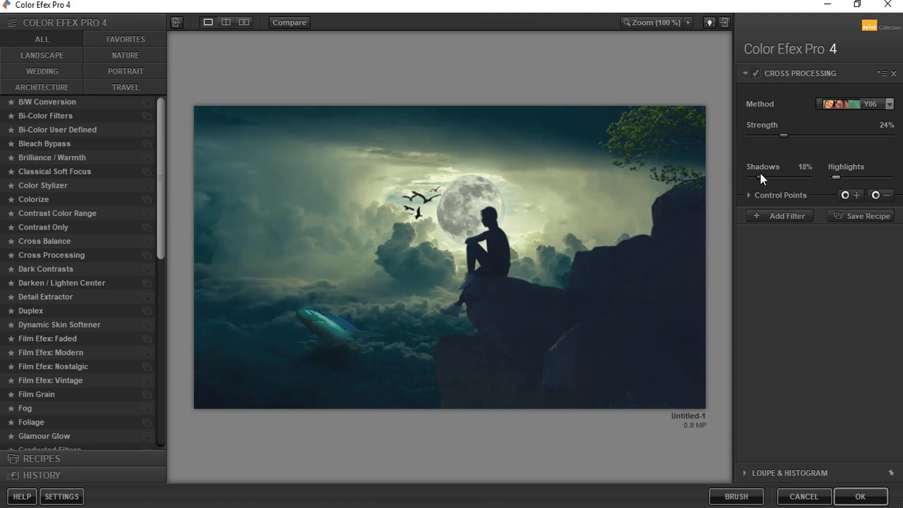
mouse_move(760, 176)
left_mouse_down()
mouse_move(746, 174)
mouse_move(769, 174)
left_mouse_up()
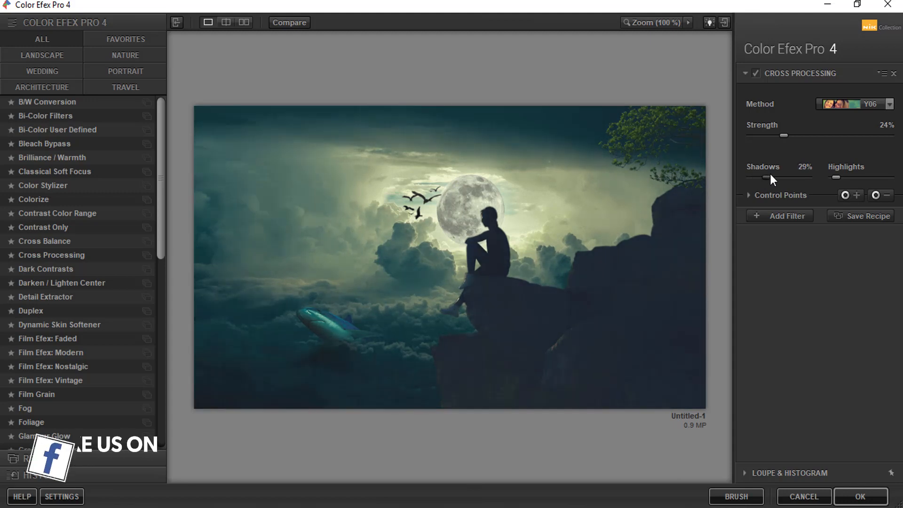
left_click_drag(782, 135, 762, 140)
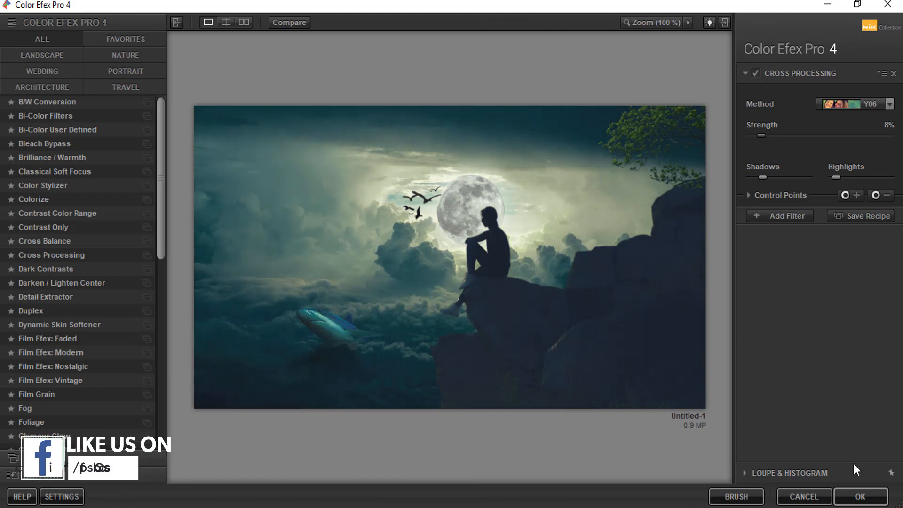
left_click(860, 496)
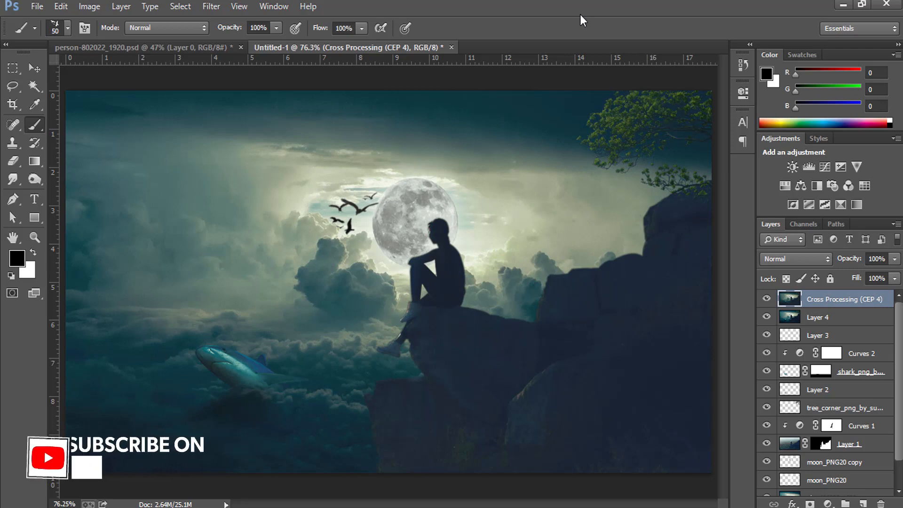
Compare the image with and without the Cross Processing layer and duplicate that layer.
left_click(767, 299)
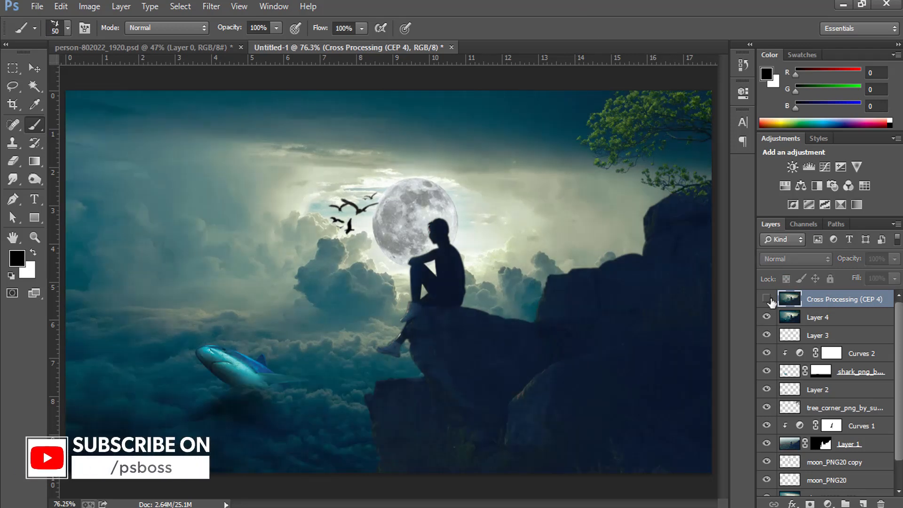
left_click(767, 299)
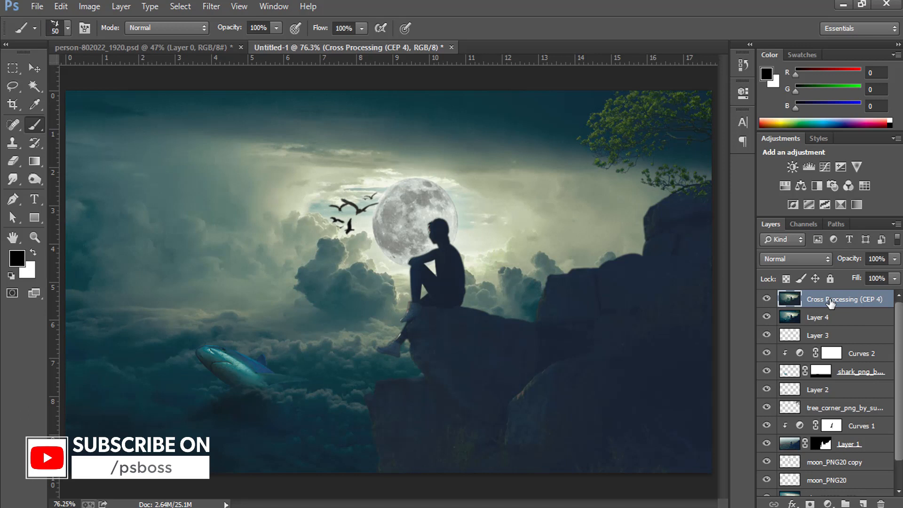
left_click_drag(831, 303, 862, 502)
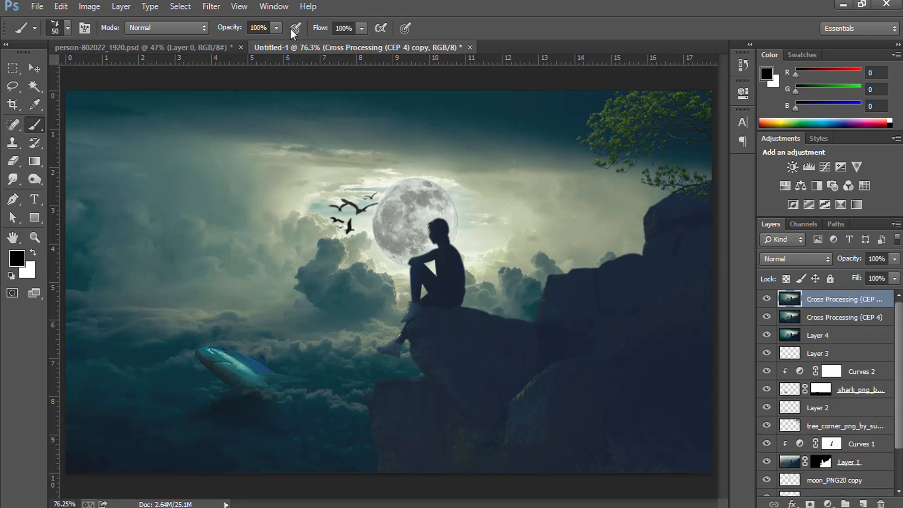
Apply a High Pass filter with a radius of 1.4 pixels to the duplicated Cross Processing layer.
left_click(180, 8)
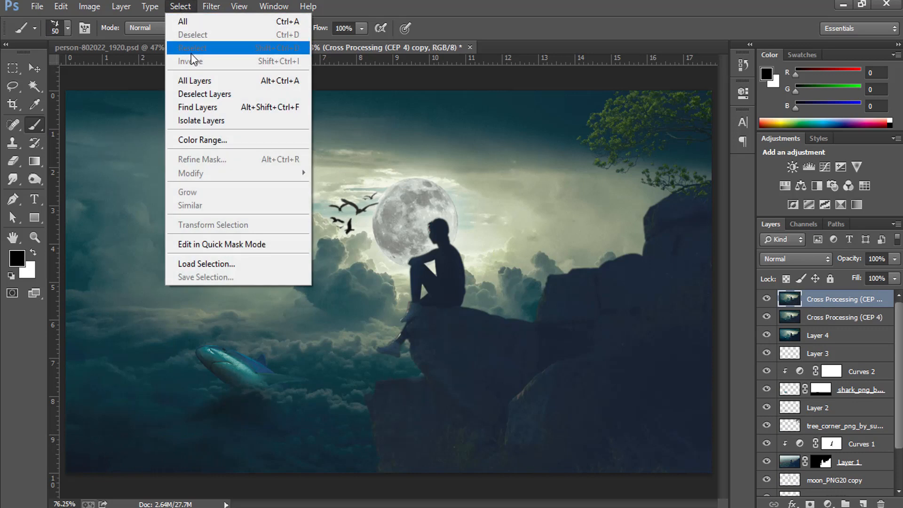
mouse_move(211, 9)
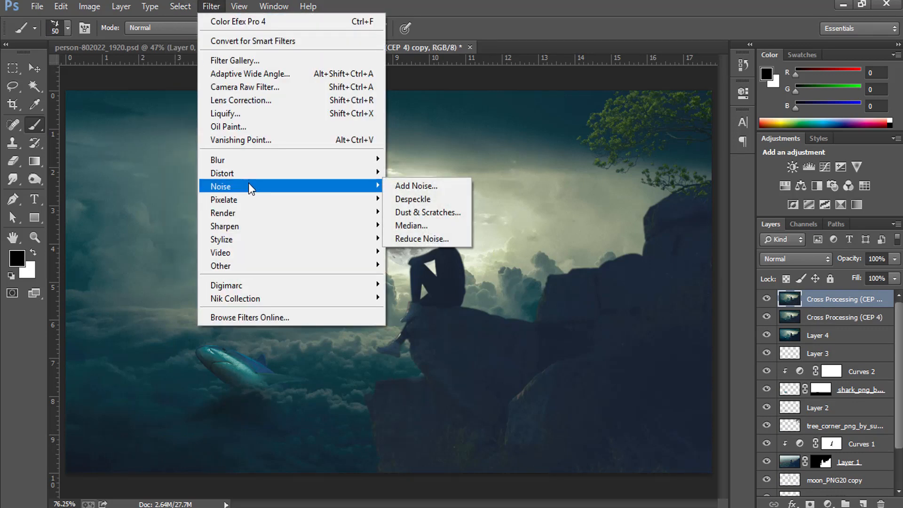
mouse_move(255, 266)
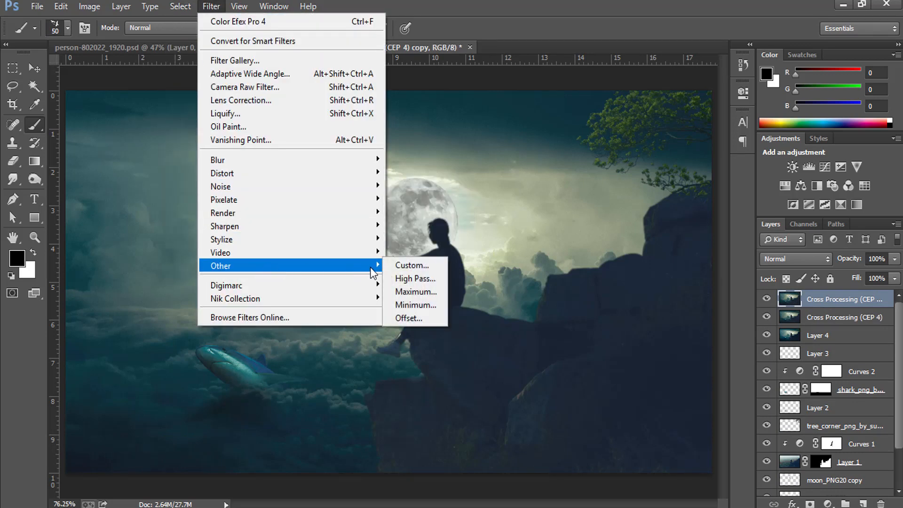
left_click(414, 280)
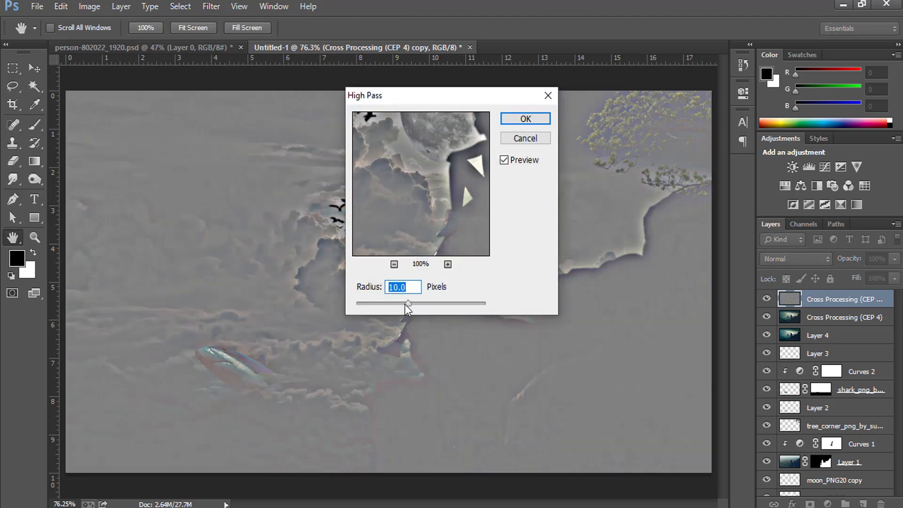
left_click_drag(405, 304, 363, 303)
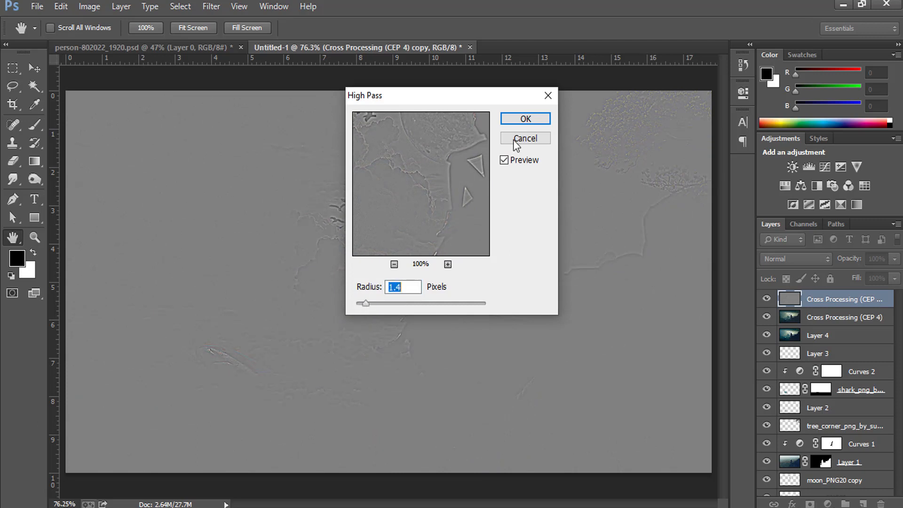
left_click(524, 119)
Set the High Pass layer to Vivid Light blending at 73% opacity, comparing the image with and without it.
left_click(795, 259)
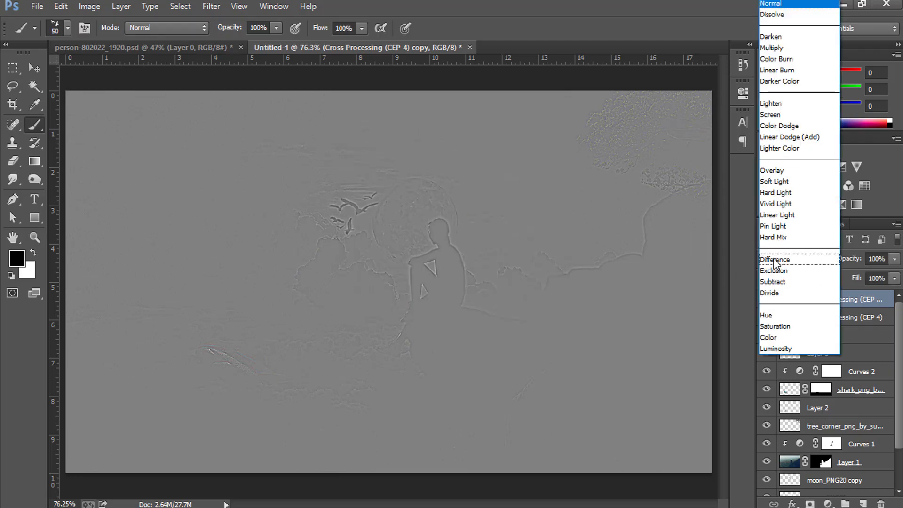
left_click(783, 205)
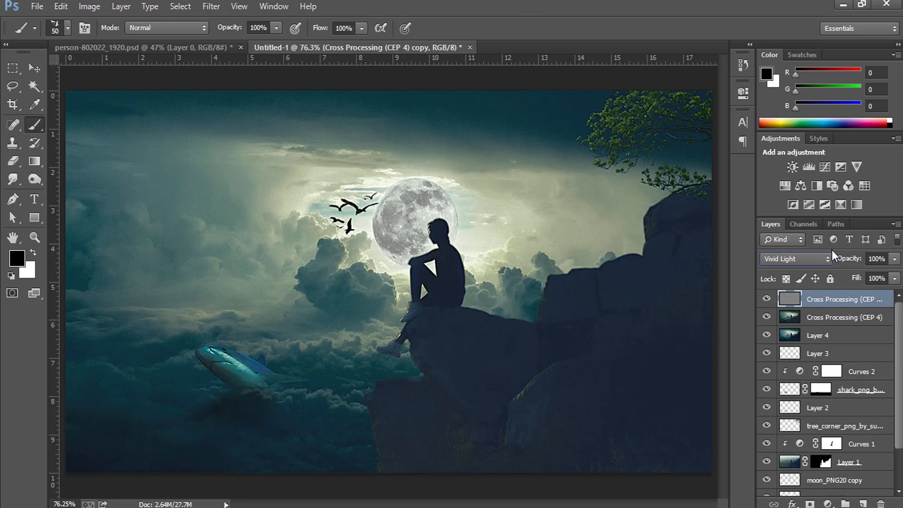
left_click_drag(855, 261, 836, 256)
left_click(767, 299)
left_click(767, 298)
mouse_move(851, 262)
left_mouse_down()
mouse_move(865, 262)
mouse_move(824, 259)
mouse_move(842, 260)
left_mouse_up()
left_click(34, 237)
left_click_drag(445, 271, 418, 230)
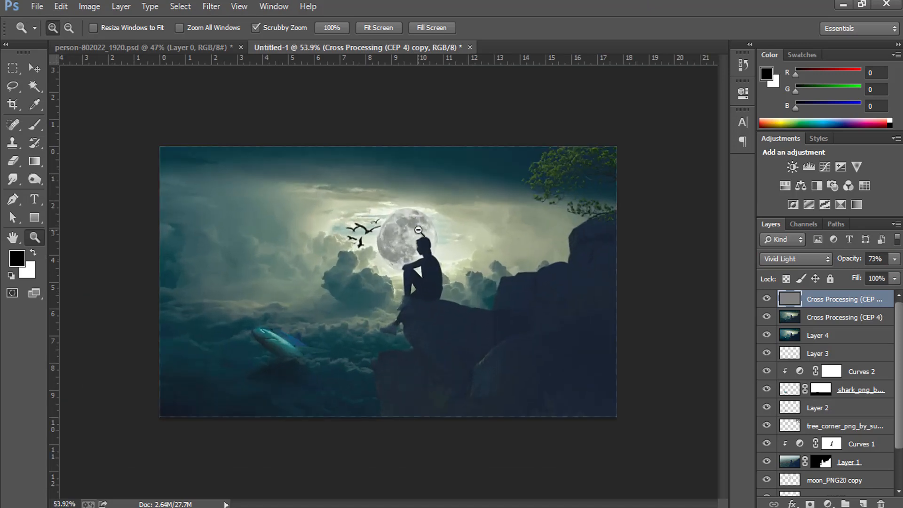